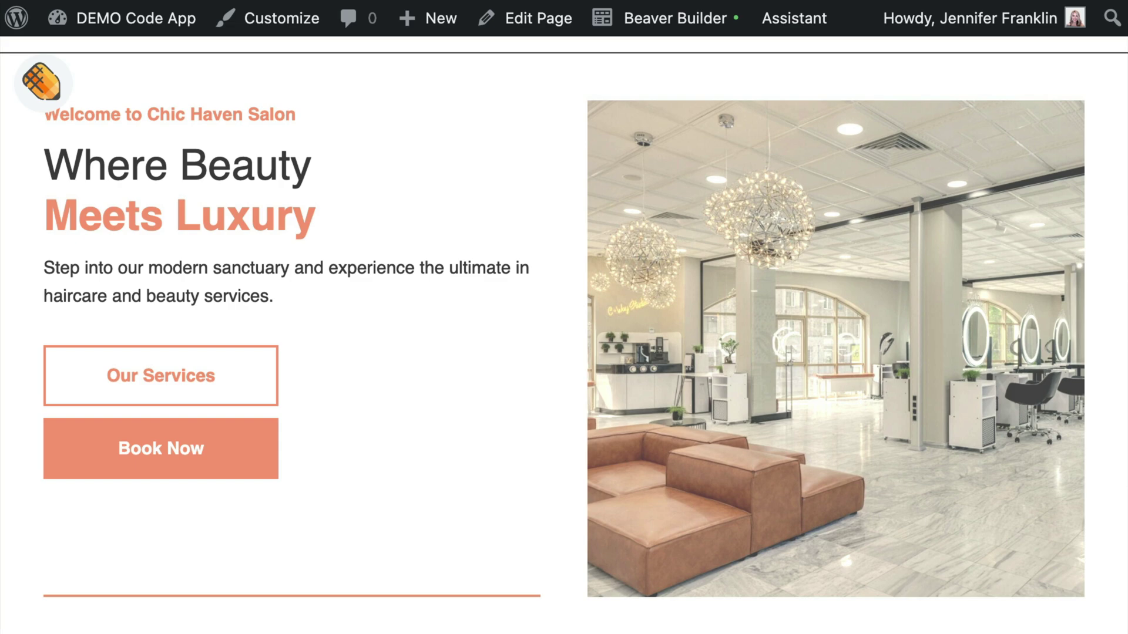
- In the Code app's CSS list, enable the Rotate Image and Circle snippets
left_click(41, 82)
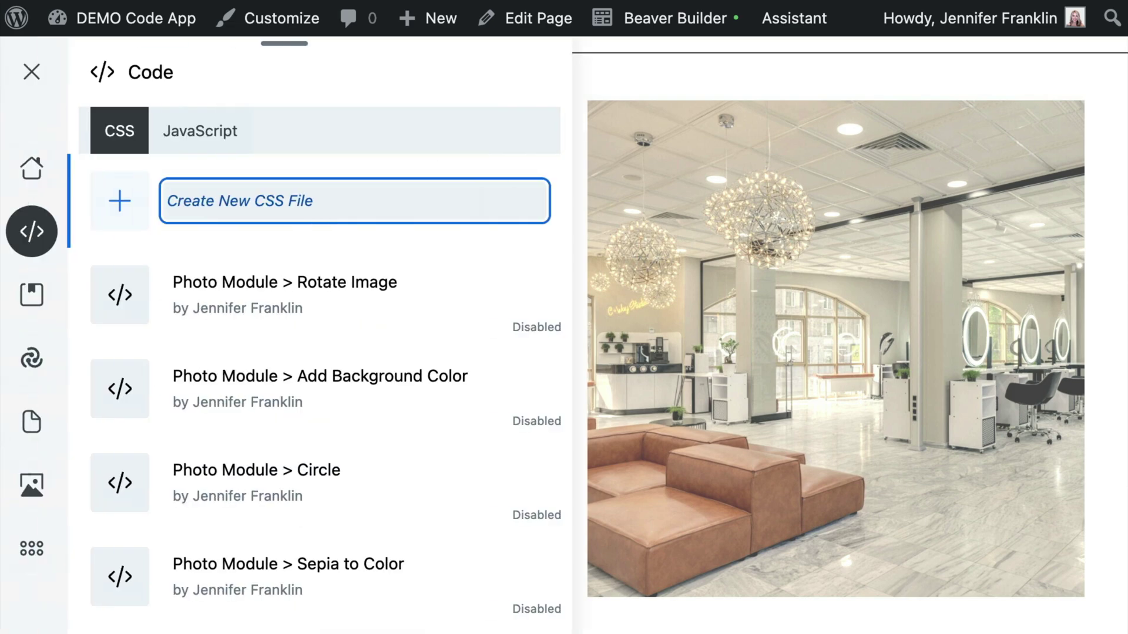
left_click(536, 326)
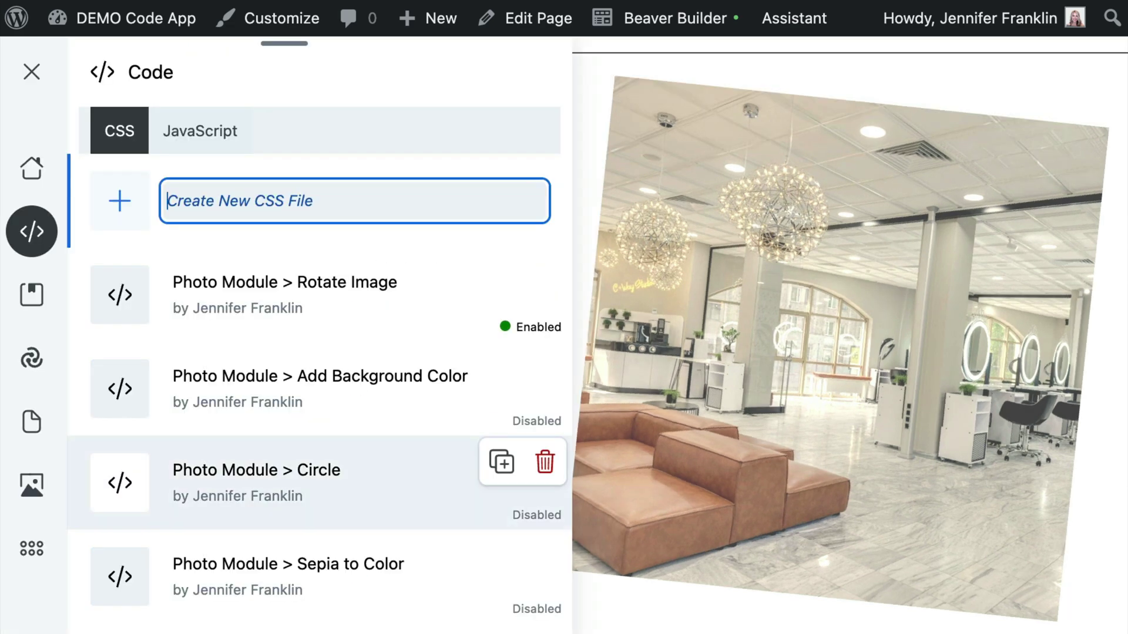
left_click(536, 514)
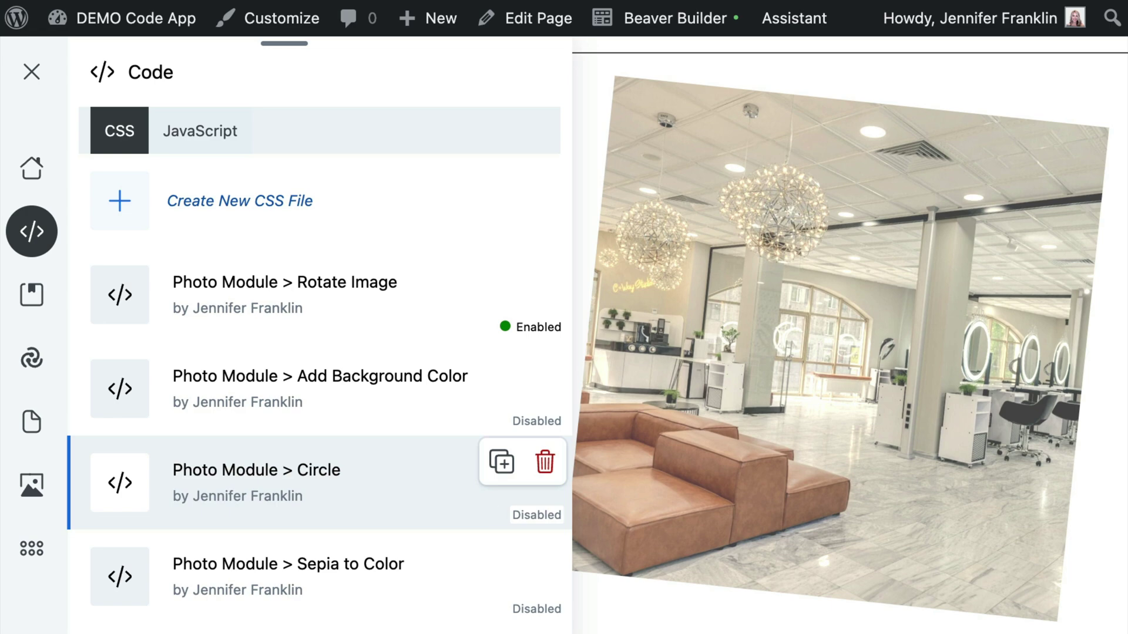
left_click(536, 514)
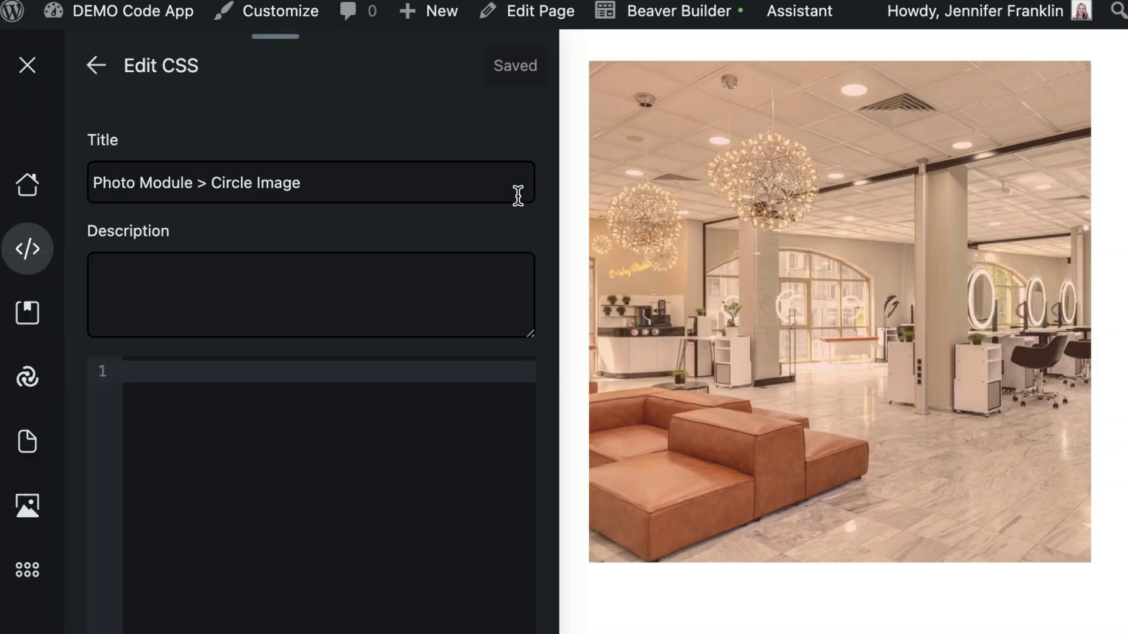
- Describe the snippet as 'Make photo module a circle image.' and paste in the border-radius CSS
left_click(234, 282)
type("M")
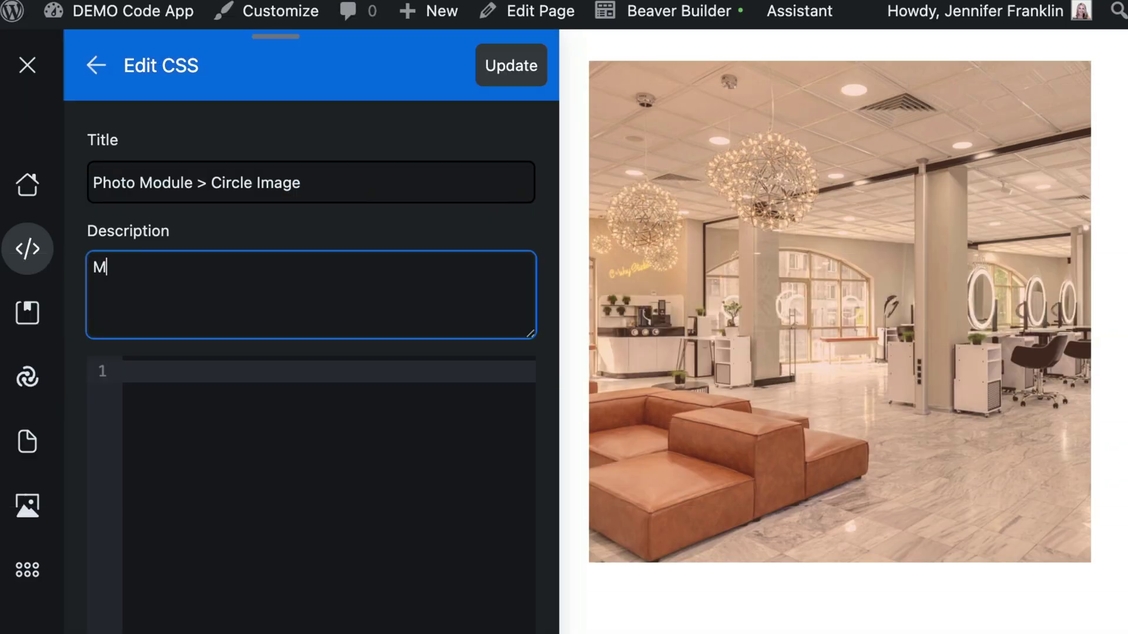
type("ake photo module a")
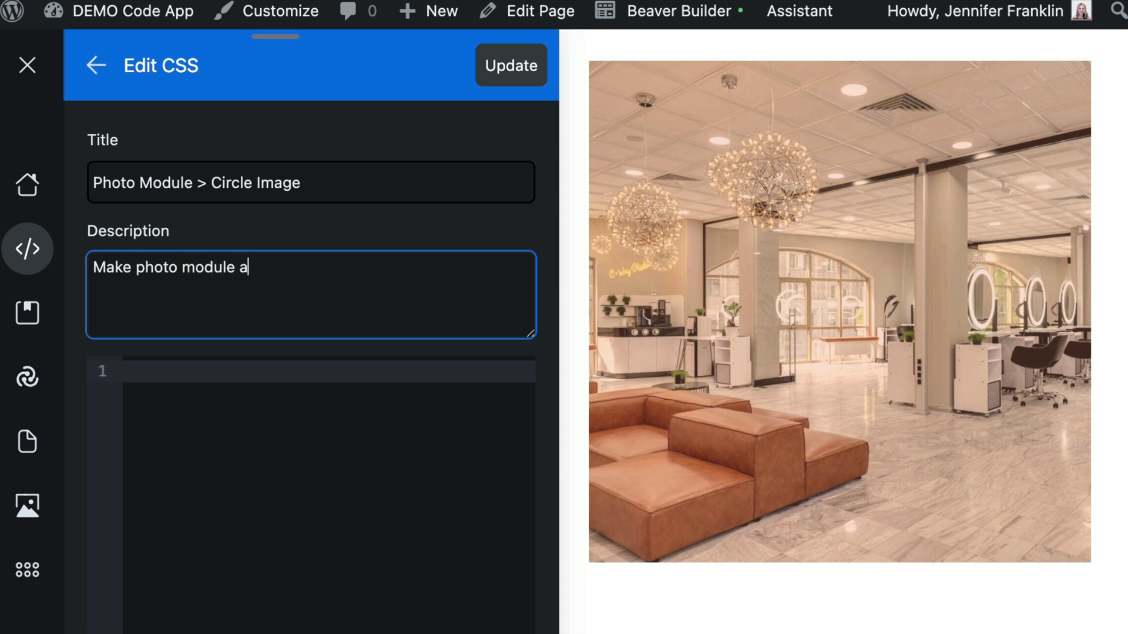
type(" circle image.")
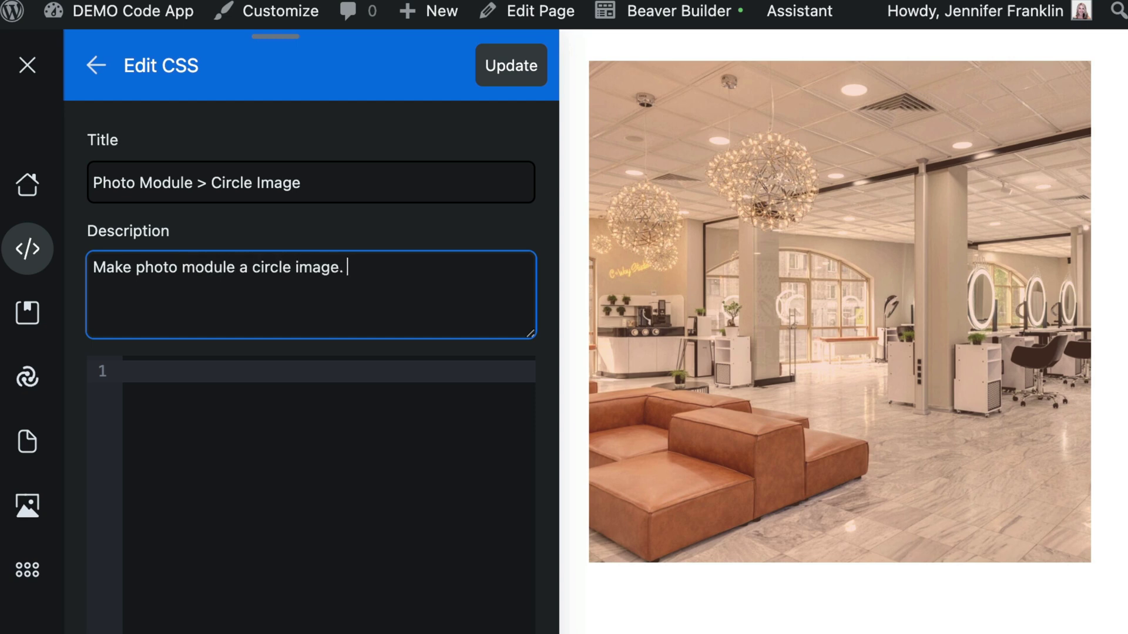
left_click(126, 371)
type(".circle-photo img {      border-radius: 50%; }")
scroll(423, 411, "down", 7)
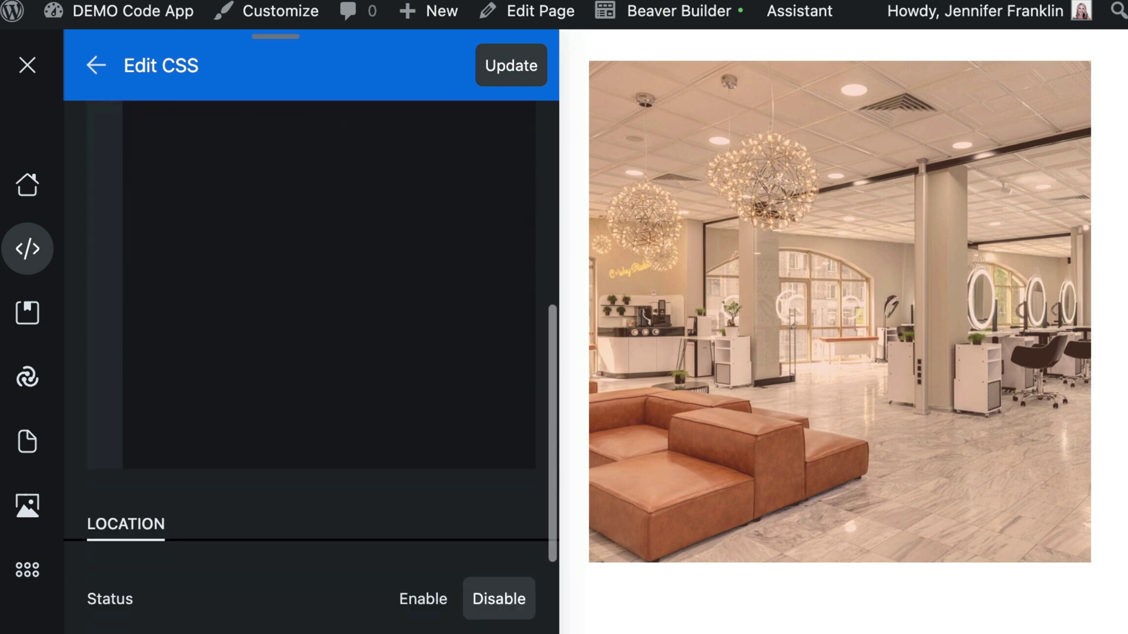
- Enable the Circle Image snippet for the Entire site and save it with Update
left_click(423, 411)
left_click(296, 484)
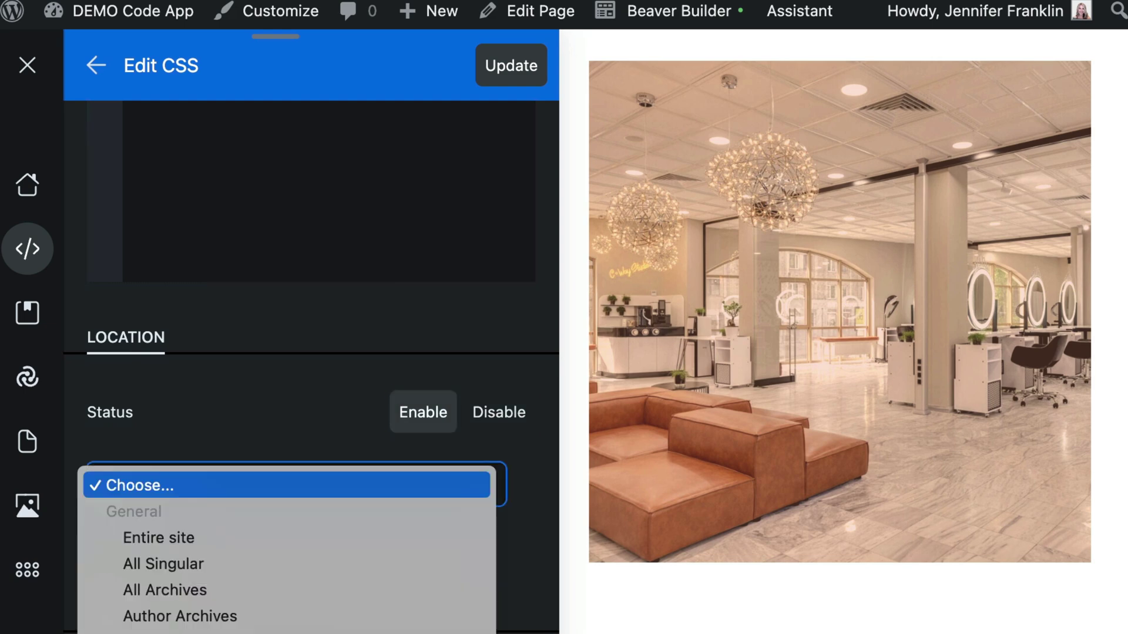
key("Down")
key("Return")
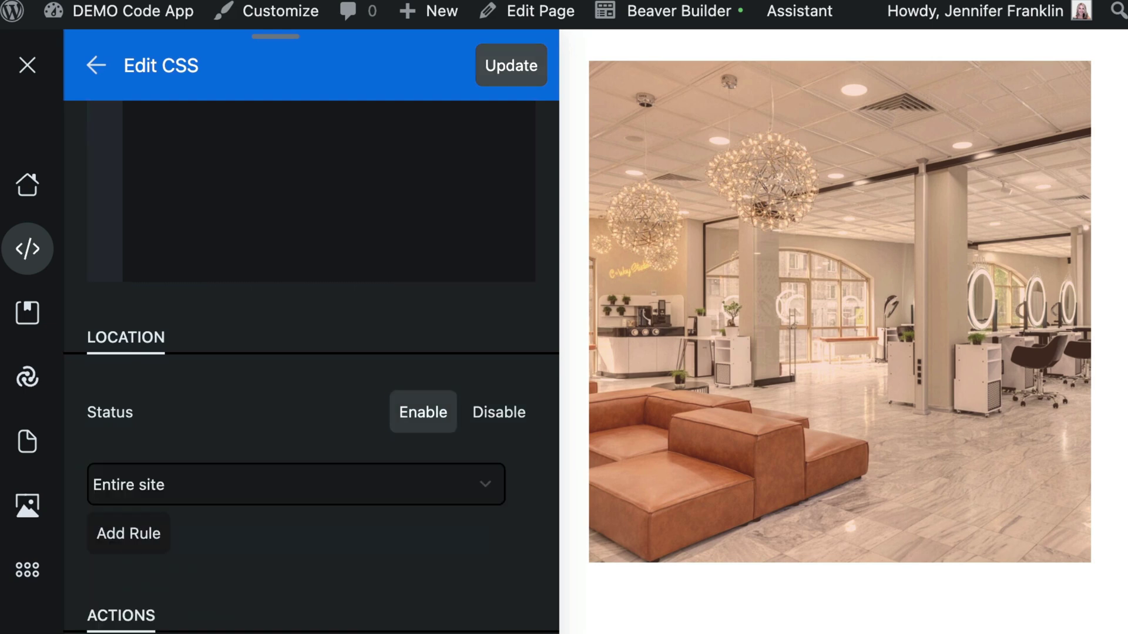
left_click(517, 69)
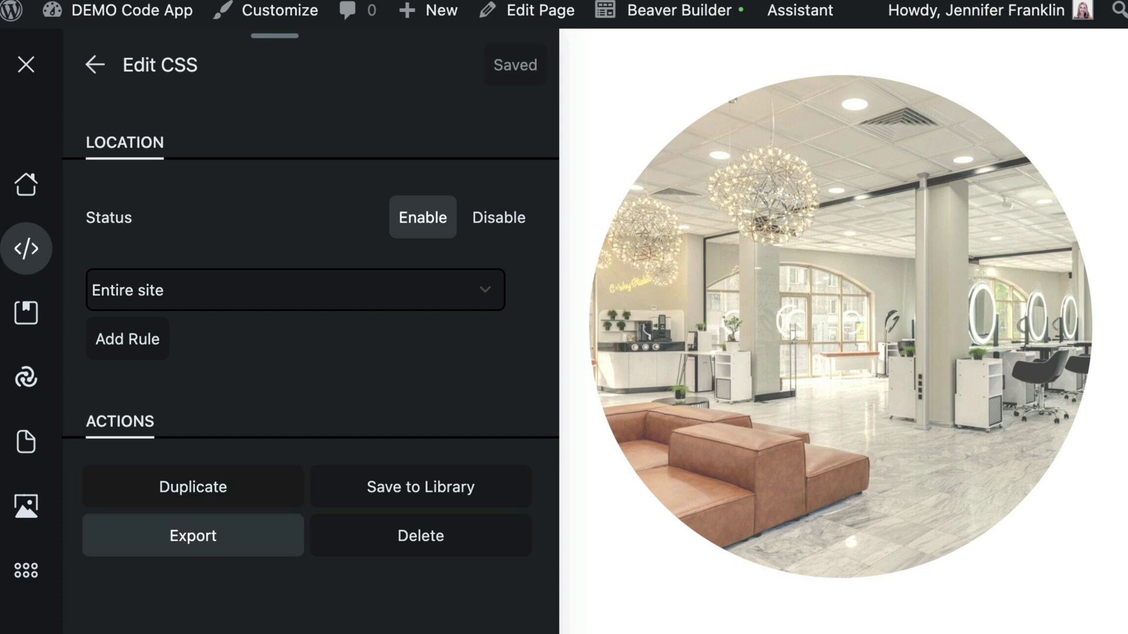
- Start saving the snippet to the library, choosing Code Snippets as the destination
left_click(421, 487)
left_click(274, 377)
key("Down")
key("Return")
- Confirm saving the Circle Image snippet into the Code Snippets library
left_click(481, 477)
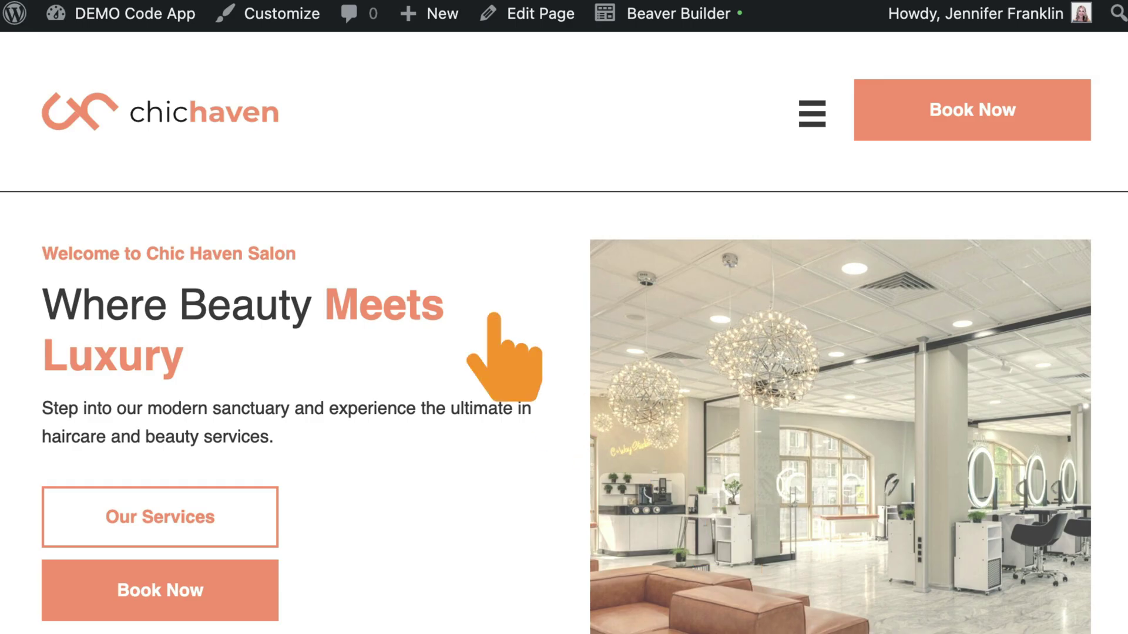
- Go to the WordPress Plugins page and activate the Assistant plugin
mouse_move(147, 13)
left_click(149, 82)
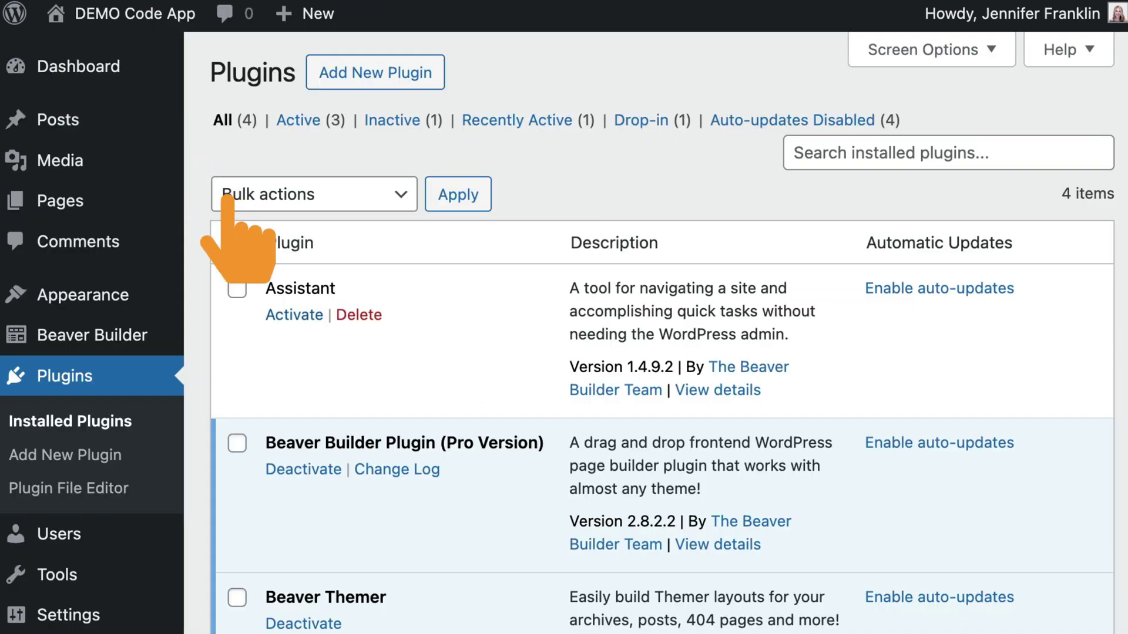
left_click(302, 318)
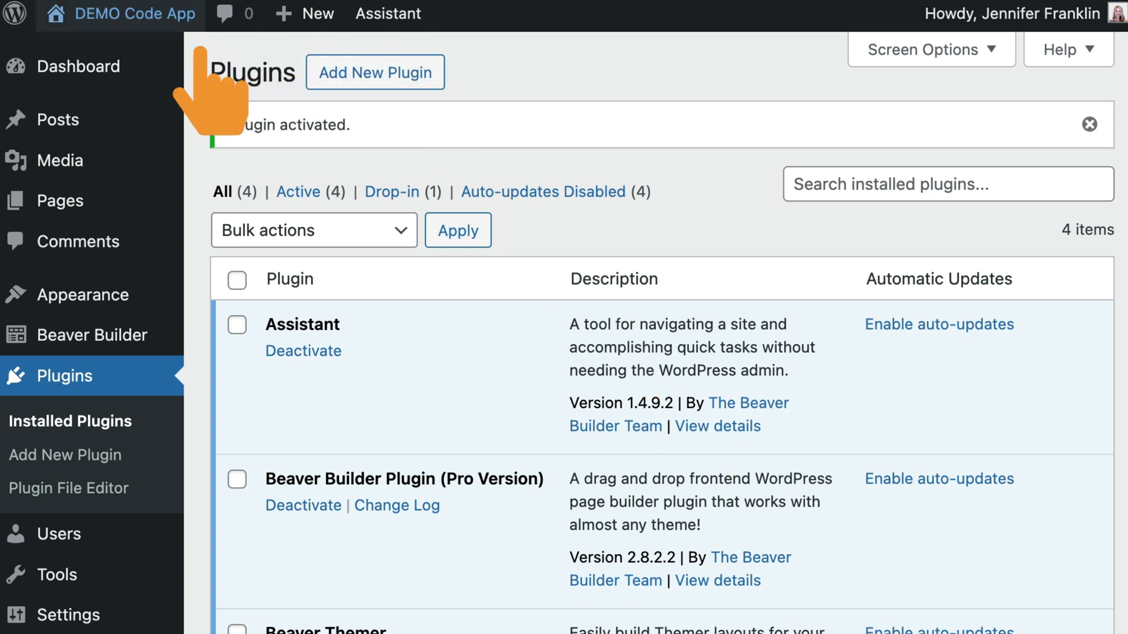
- Back on the salon front page, drag the Code app up to sit directly below Home in Assistant
left_click(162, 56)
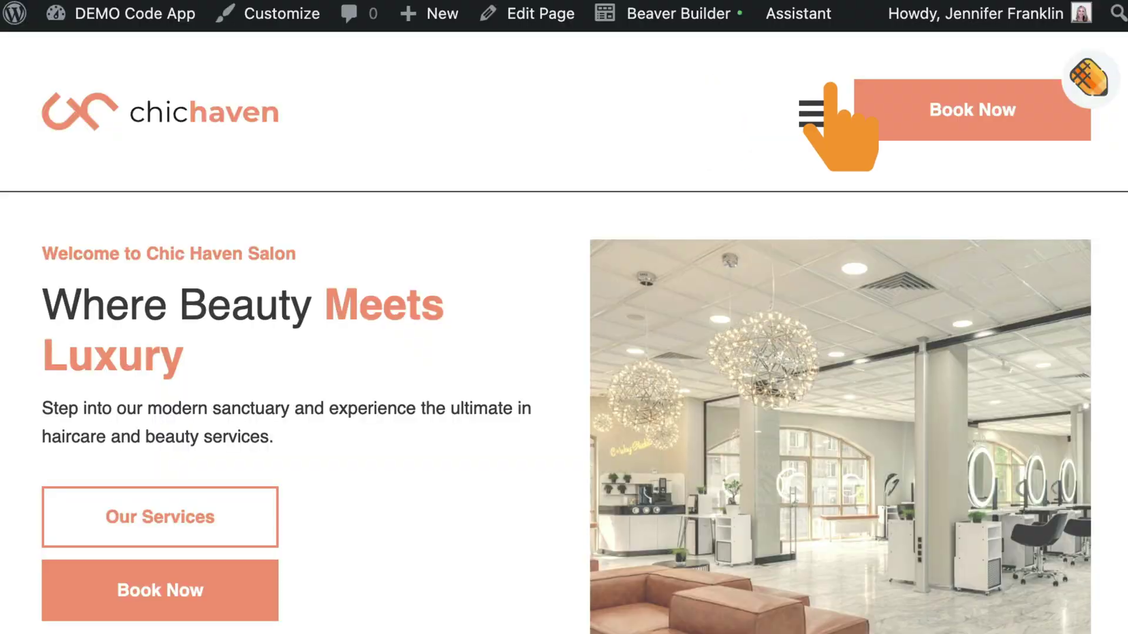
left_click(1087, 74)
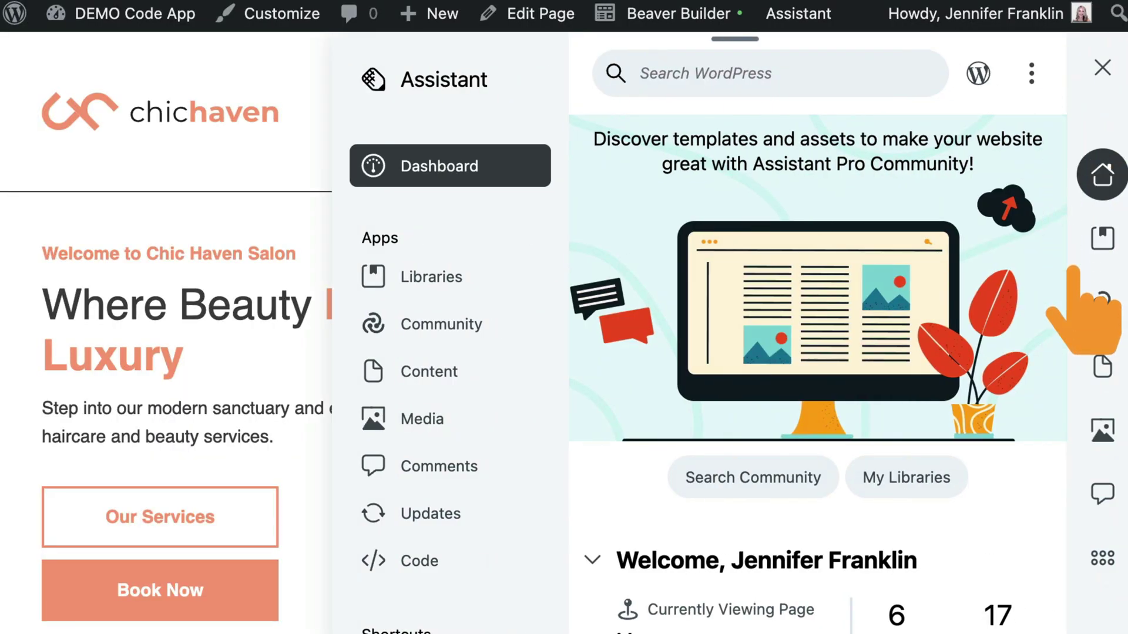
left_click(1087, 555)
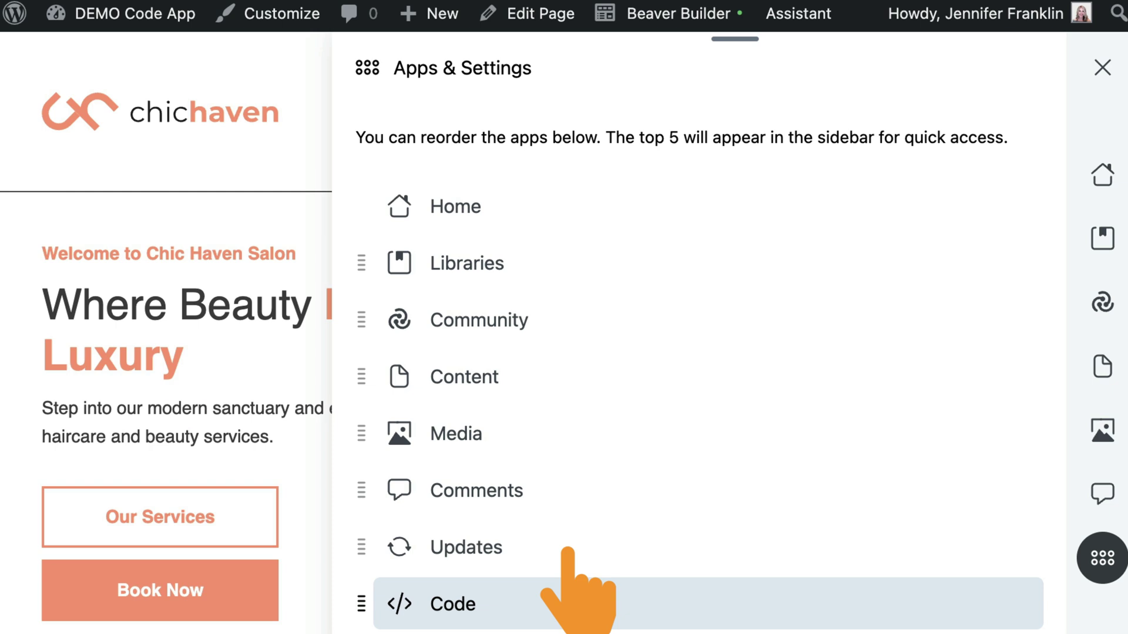
left_click_drag(568, 551, 592, 246)
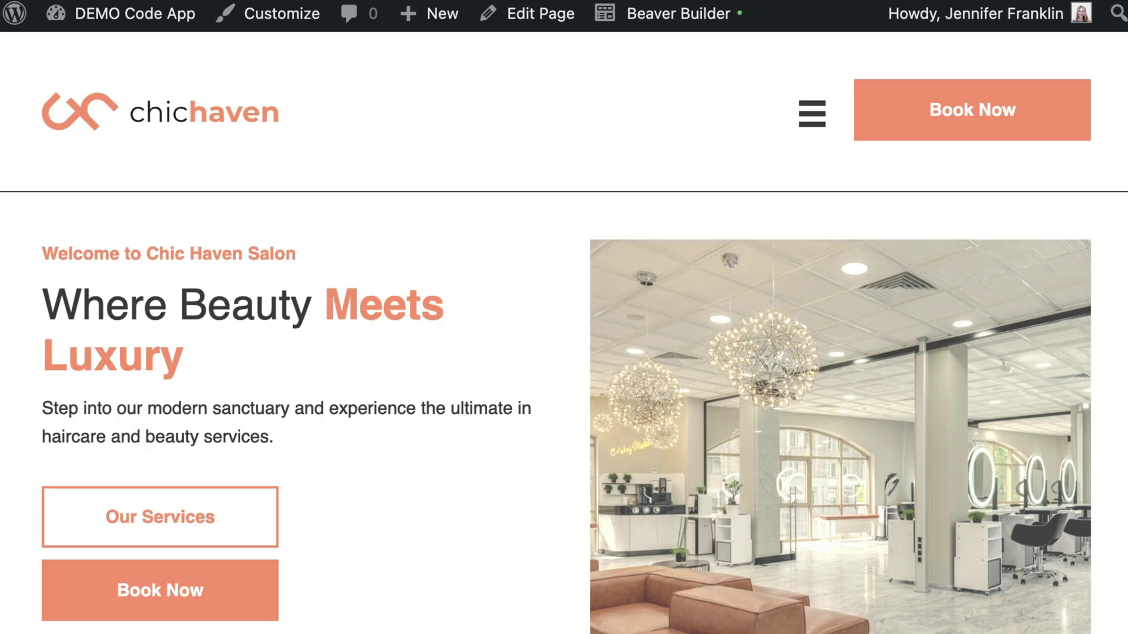
- Check the Code app's JavaScript and CSS lists, confirming both are empty
scroll(581, 282, "down", 3)
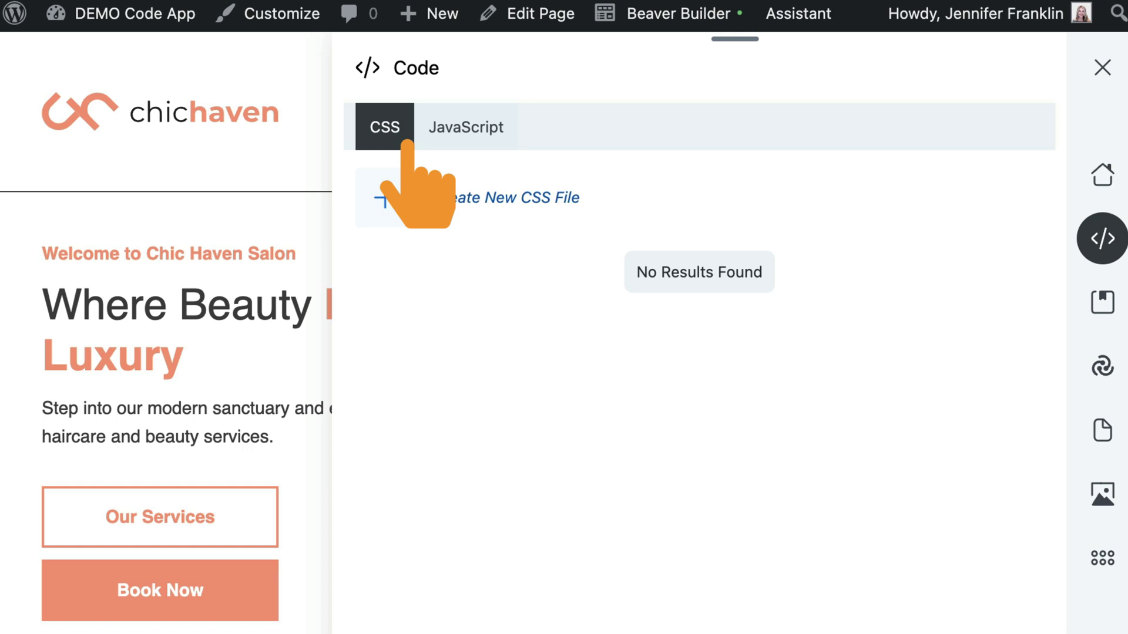
left_click(484, 141)
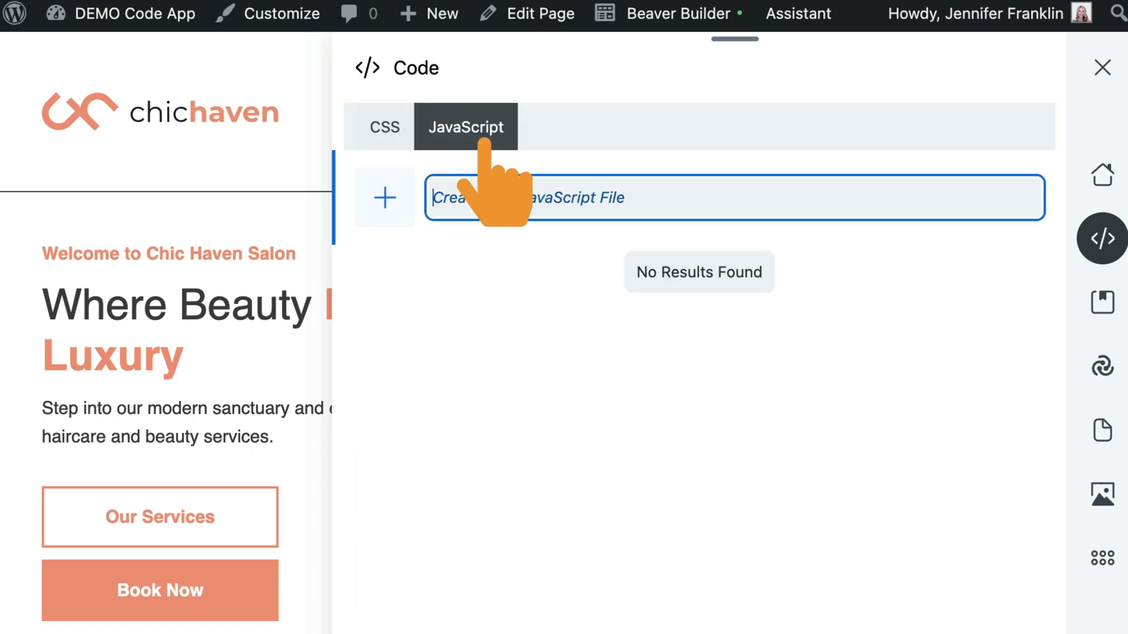
left_click(407, 137)
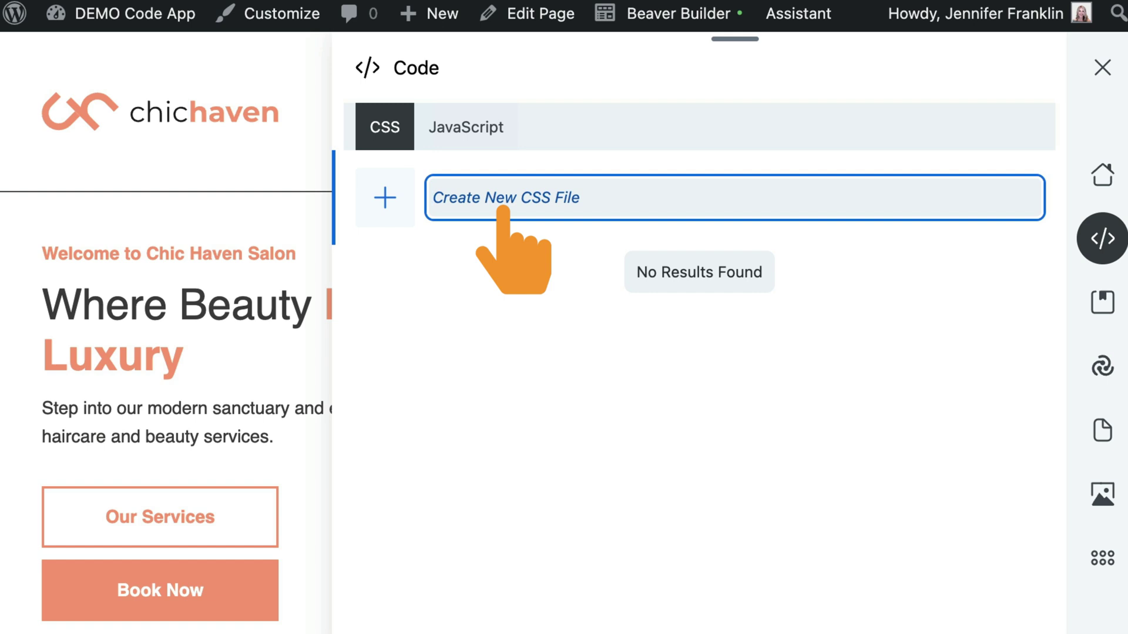
- Create CSS file 'Photo Module > Hover Zoom In' with its pasted description and hover-zoom-in CSS rules
type("Photo Module > Hover Zoom In")
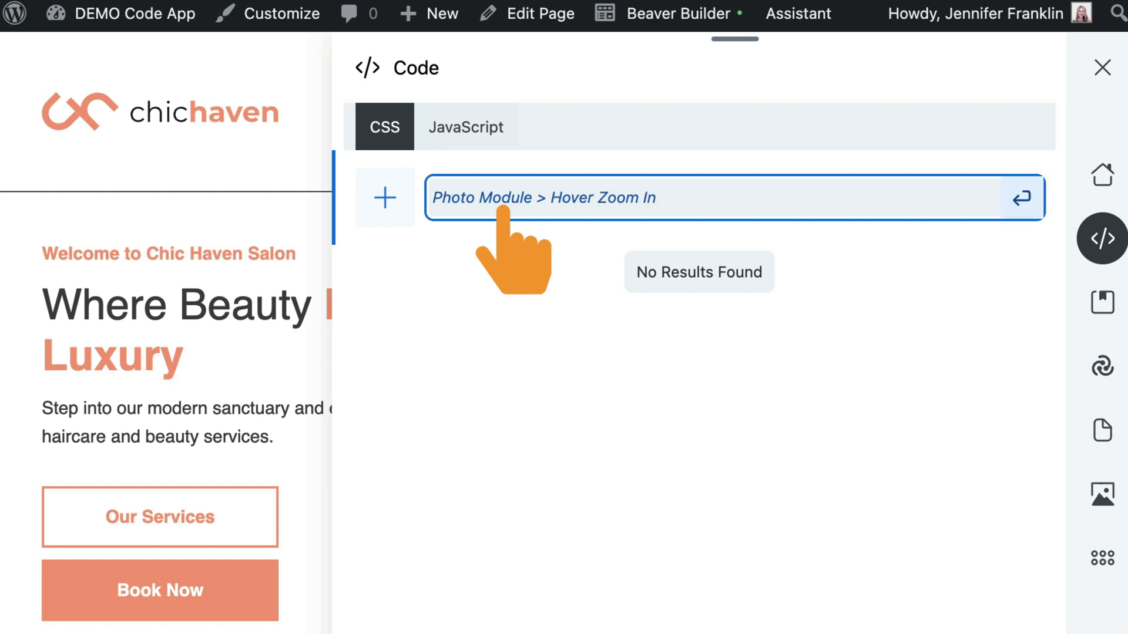
left_click(1020, 198)
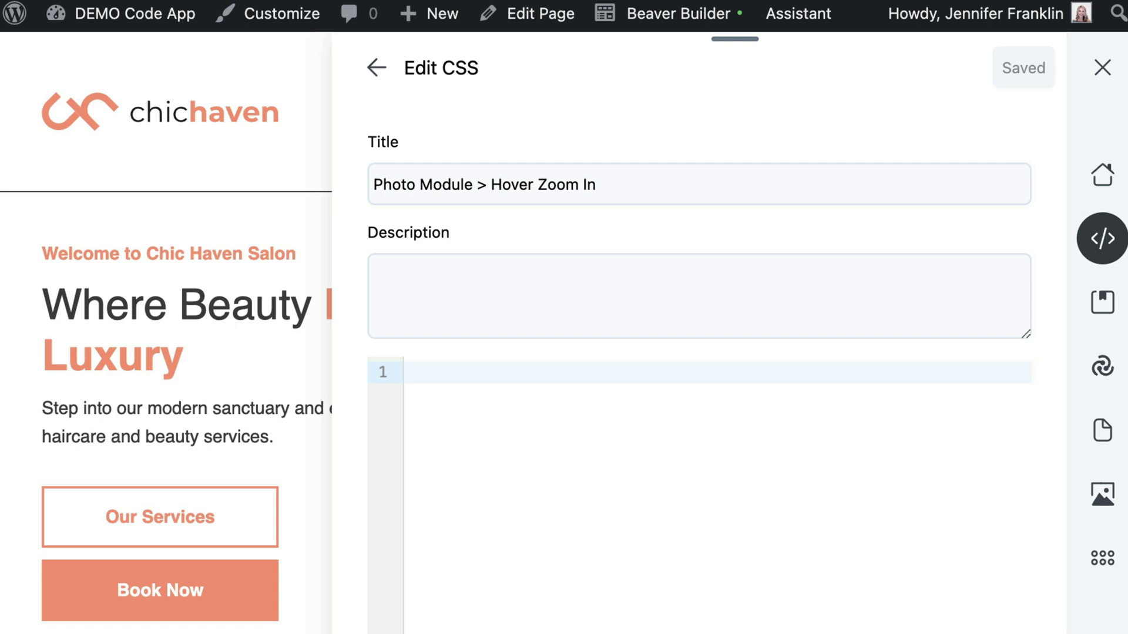
left_click(374, 269)
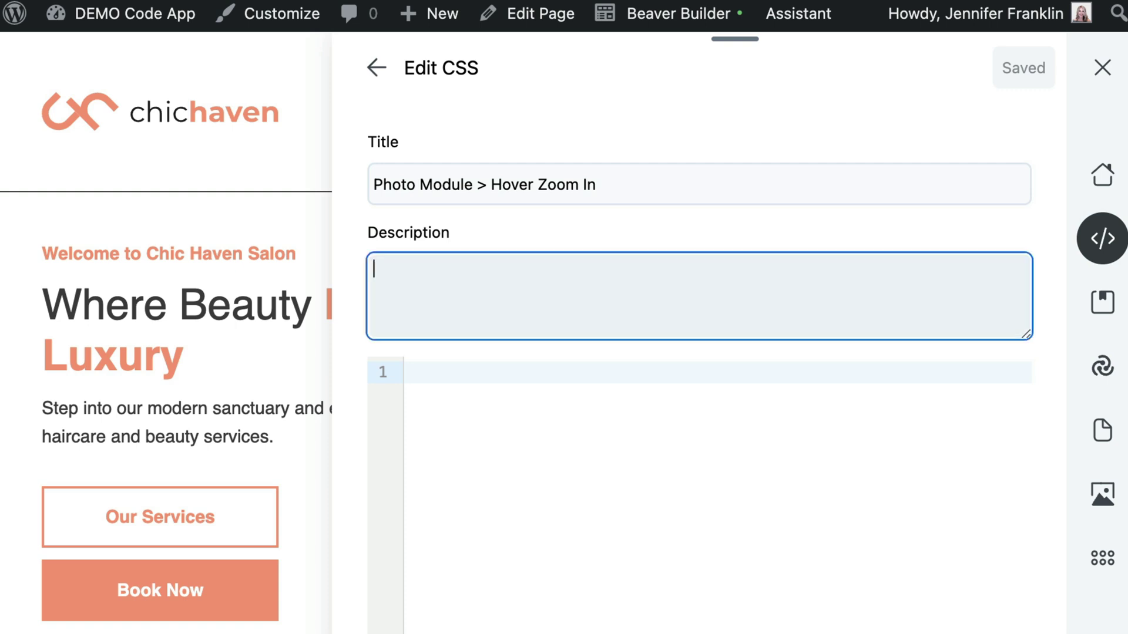
type("This effect adds a smooth zoom effect when you hover over the image. Class = hover-zoom-in")
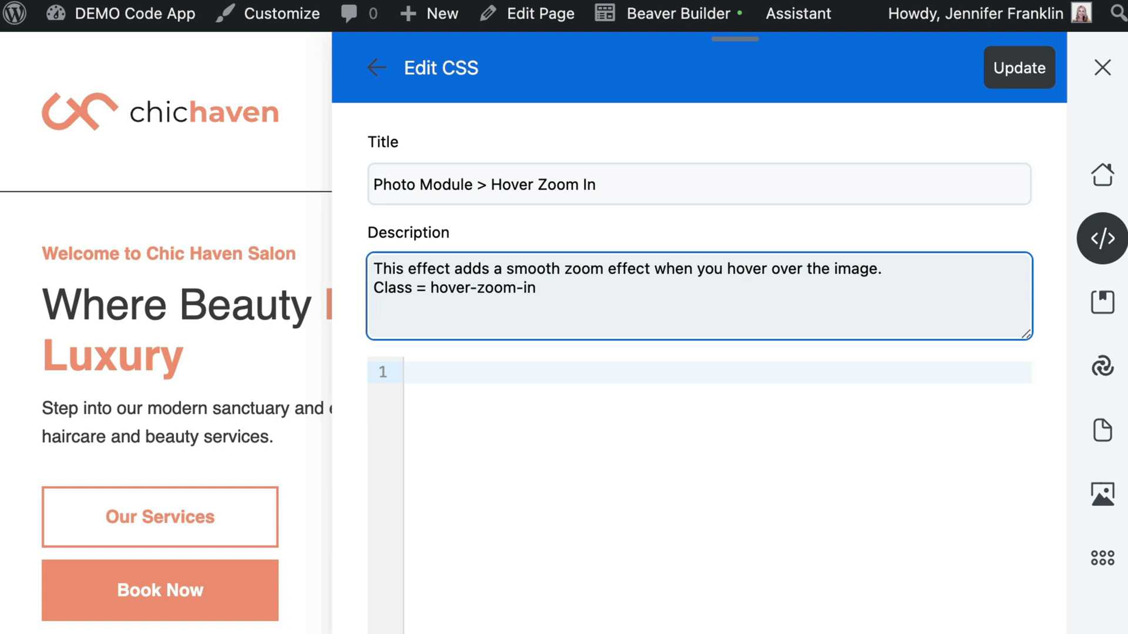
key("Tab")
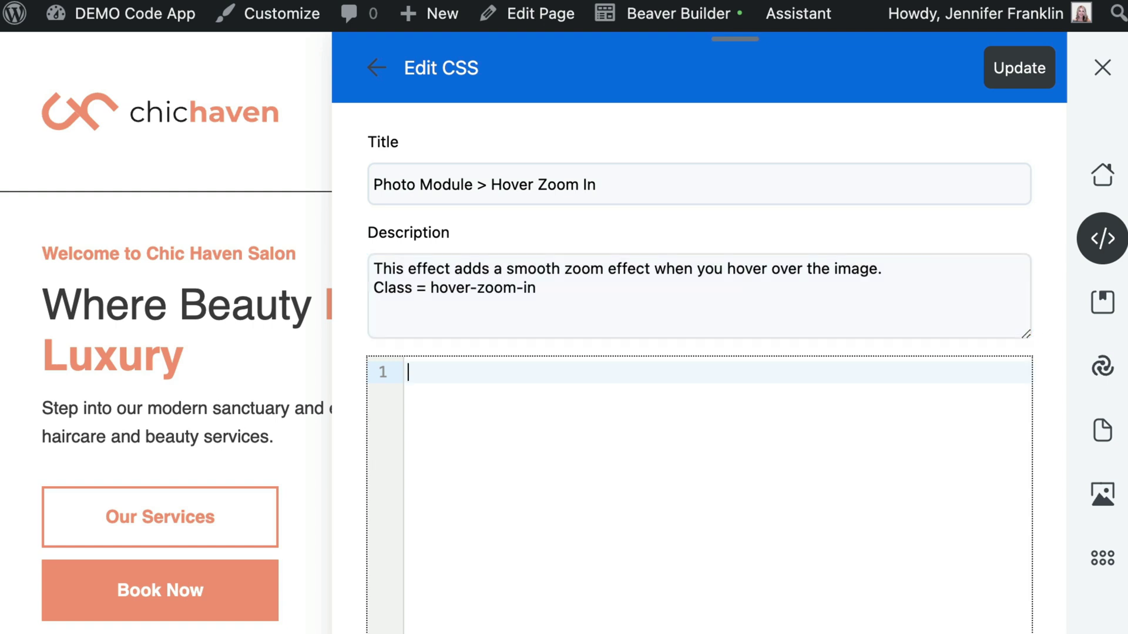
key("ctrl+v")
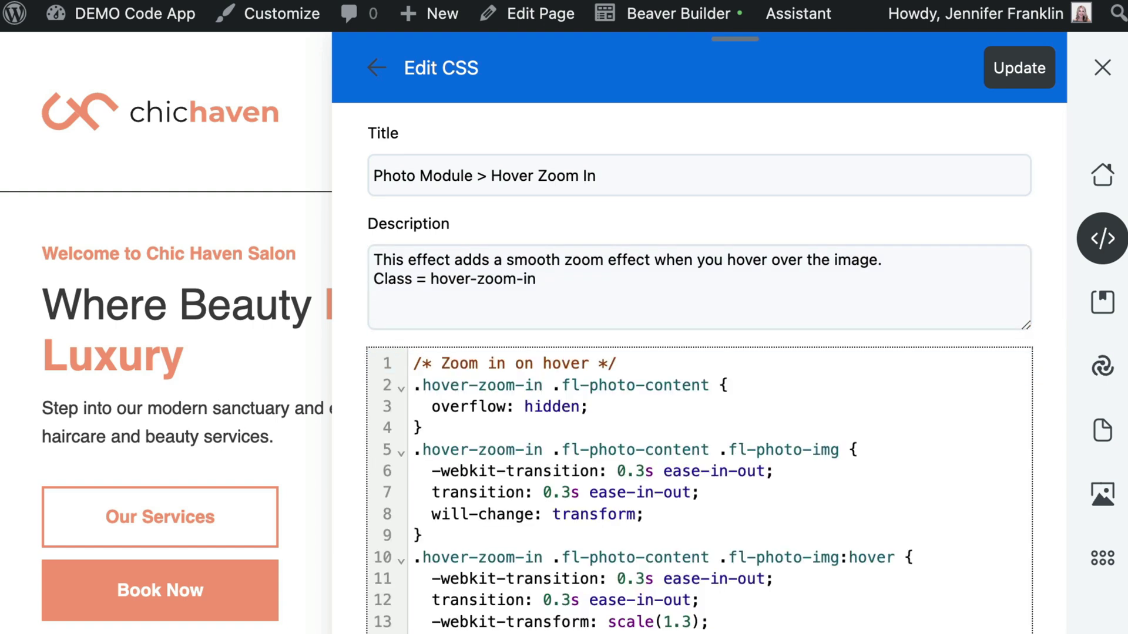
- Set the Hover Zoom In snippet's Status to Enable and its Location to Entire site
scroll(699, 364, "down", 10)
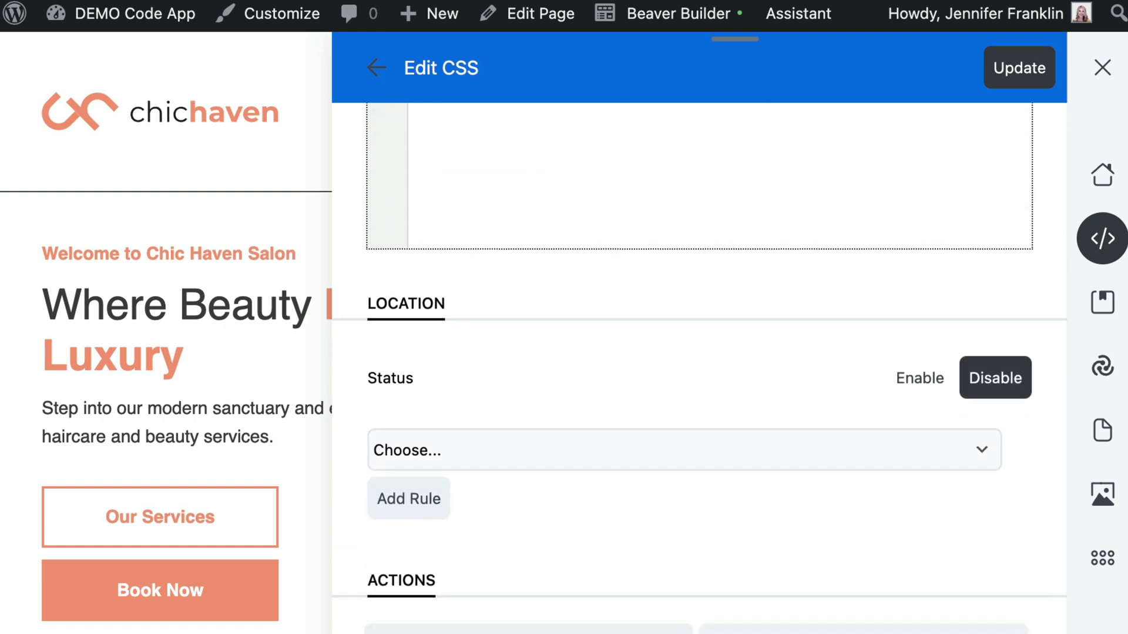
scroll(699, 365, "down", 3)
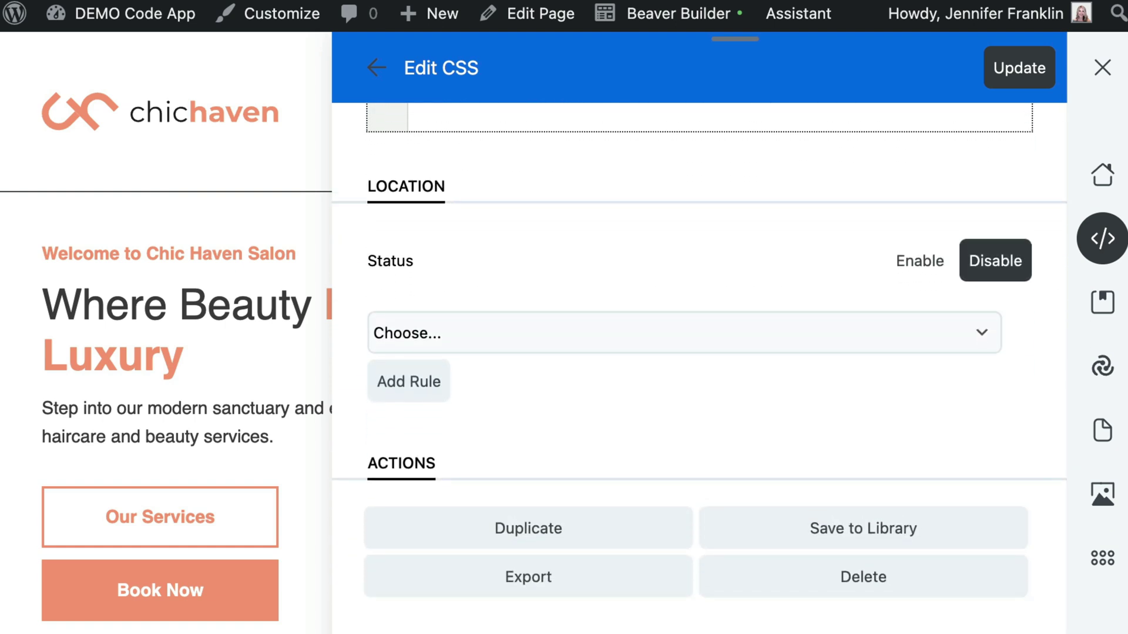
left_click(927, 265)
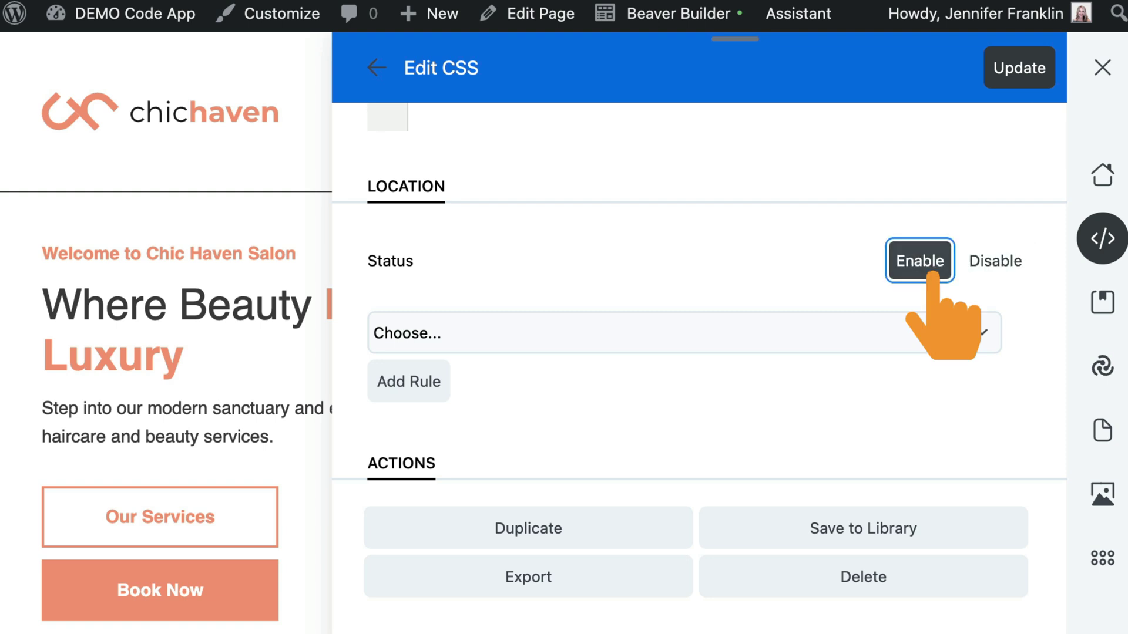
left_click(816, 333)
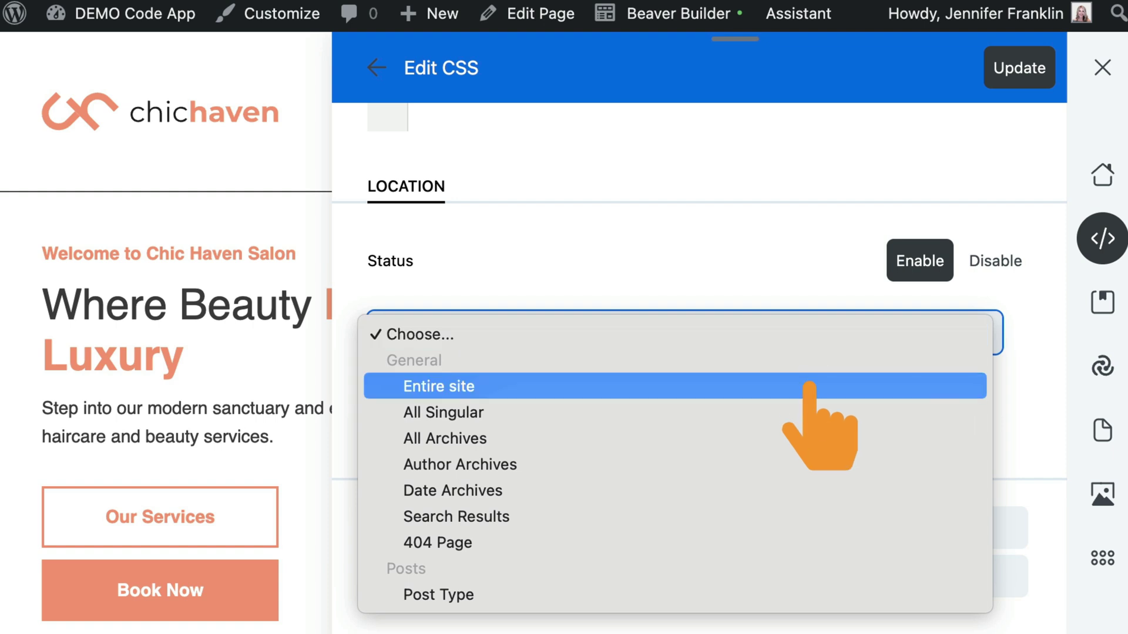
left_click(809, 386)
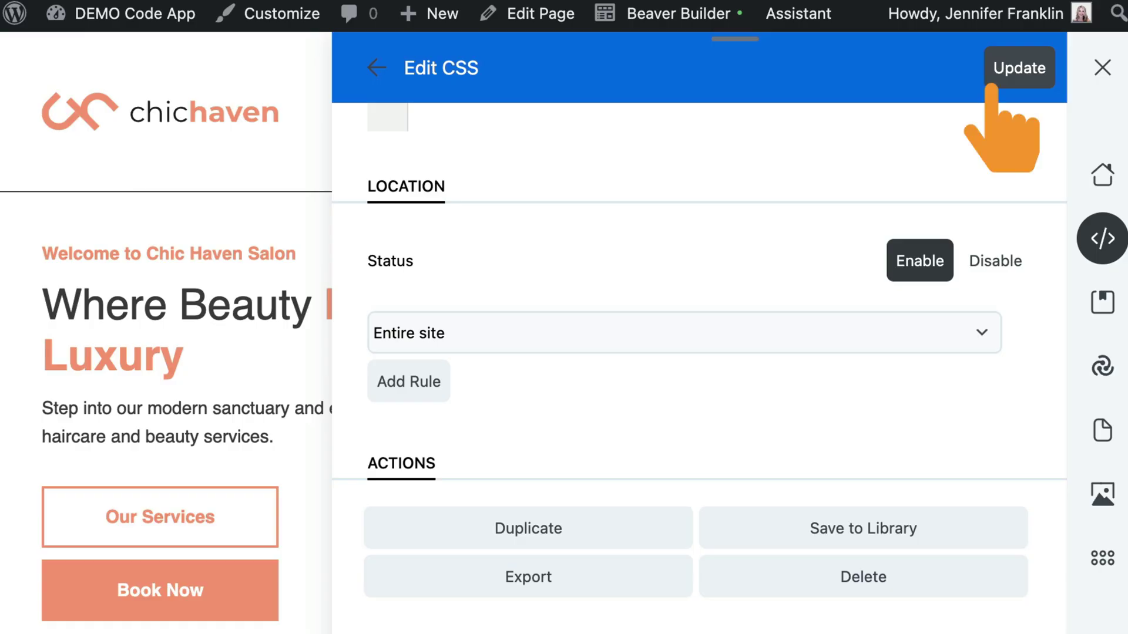
- Save the Hover Zoom In snippet's enabled, site-wide settings with Update
left_click(1017, 68)
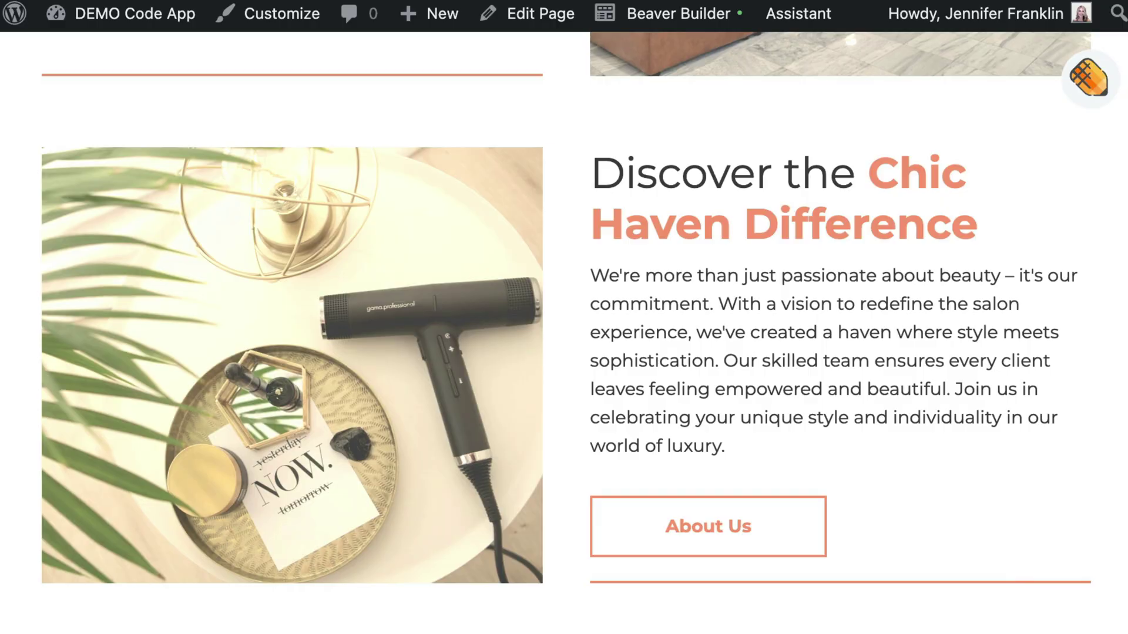
left_click(1089, 78)
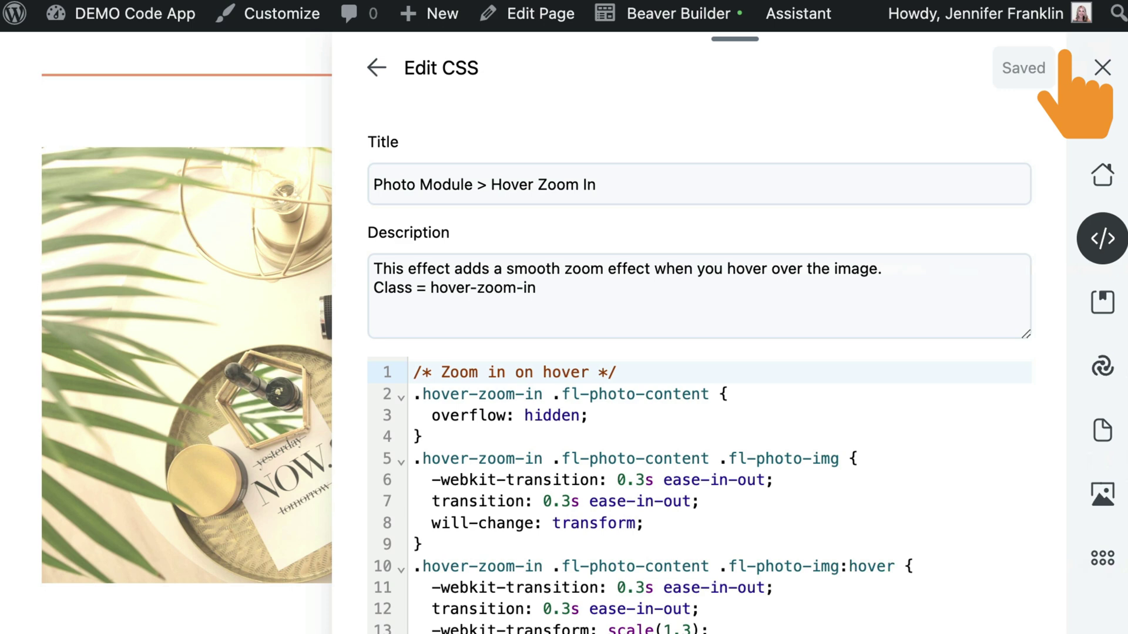
scroll(1064, 117, "down", 7)
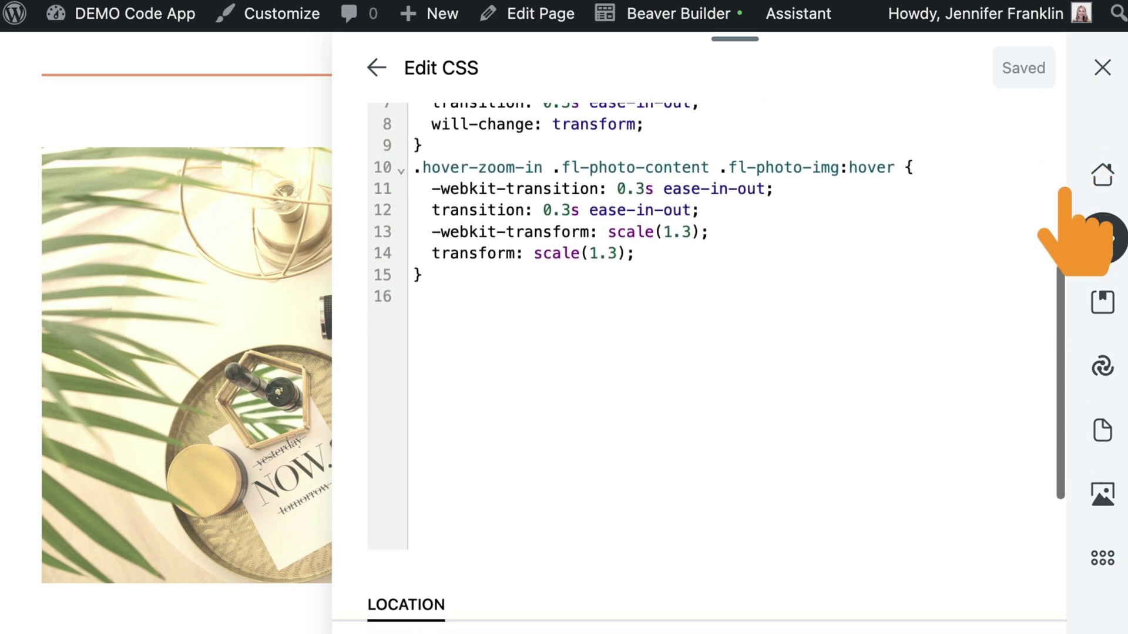
scroll(1064, 194, "down", 10)
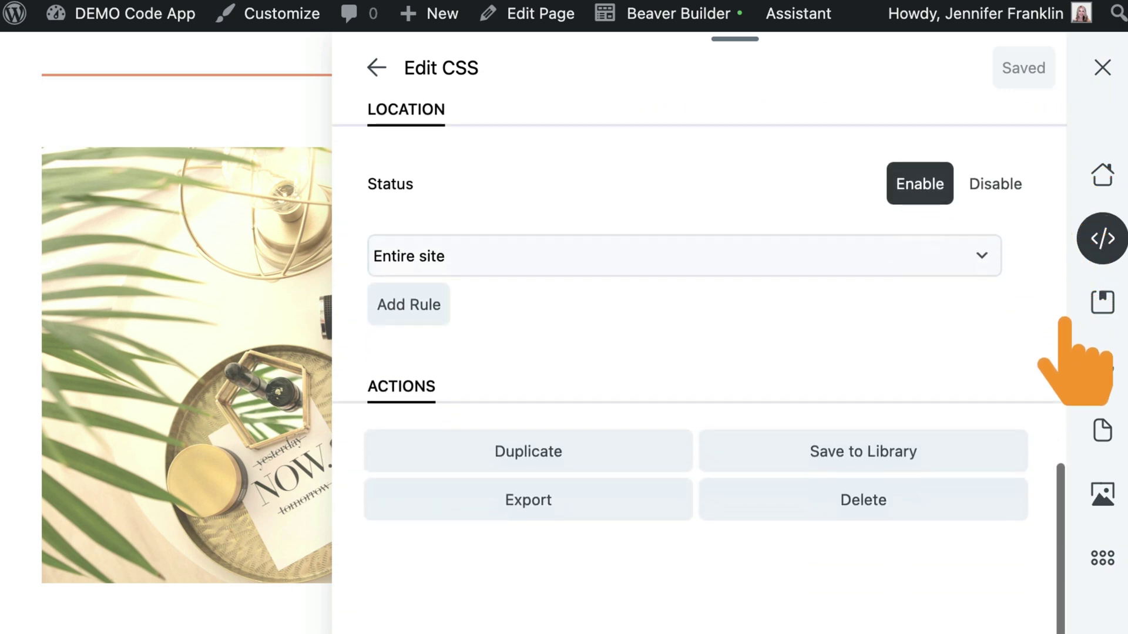
left_click(615, 449)
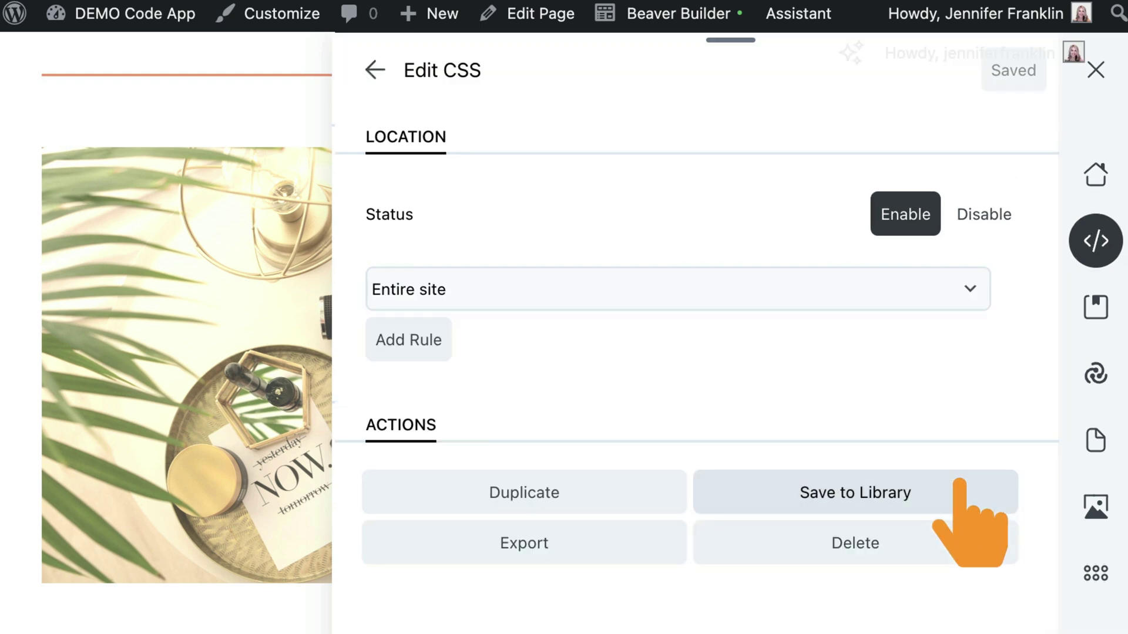
- Connect to Assistant Pro and save the Hover Zoom In snippet to the Code Snippets library
left_click(958, 485)
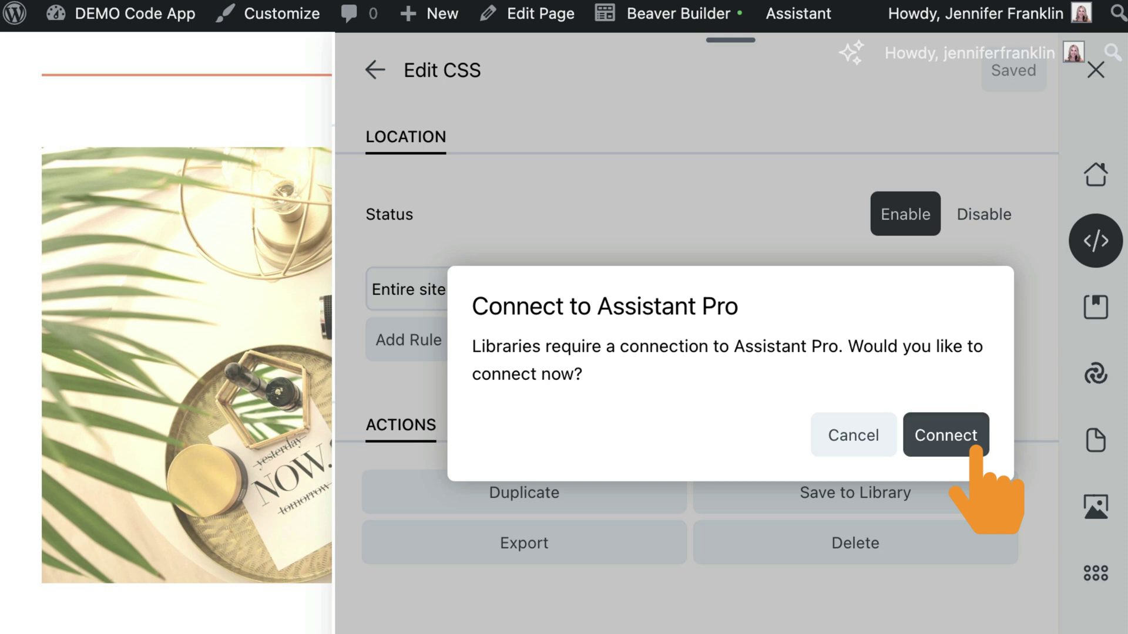
left_click(976, 450)
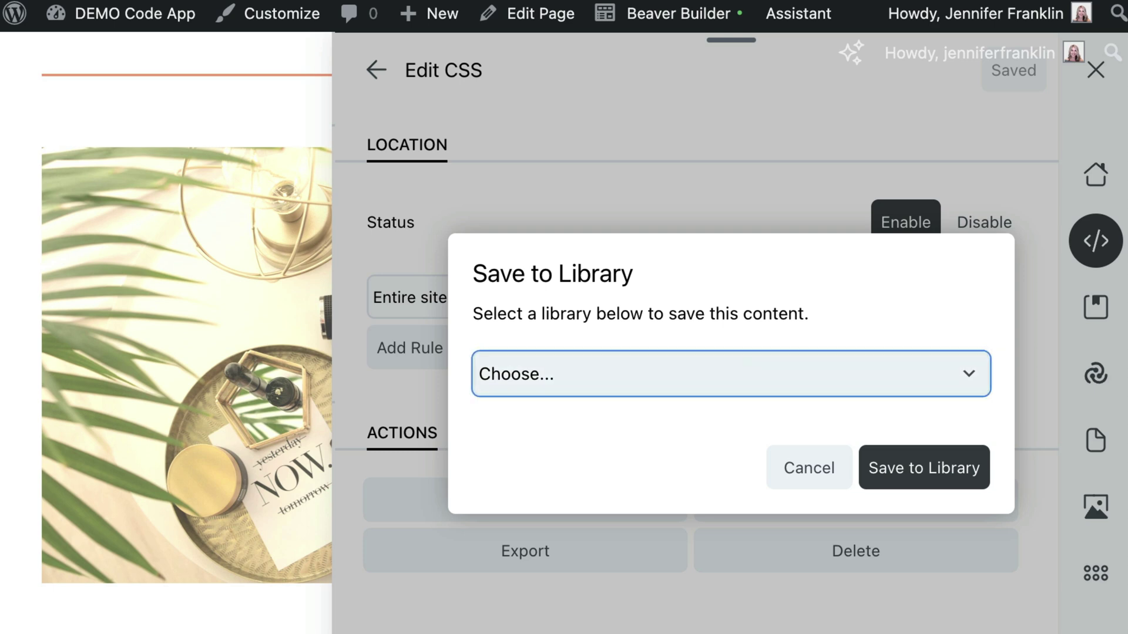
left_click(728, 383)
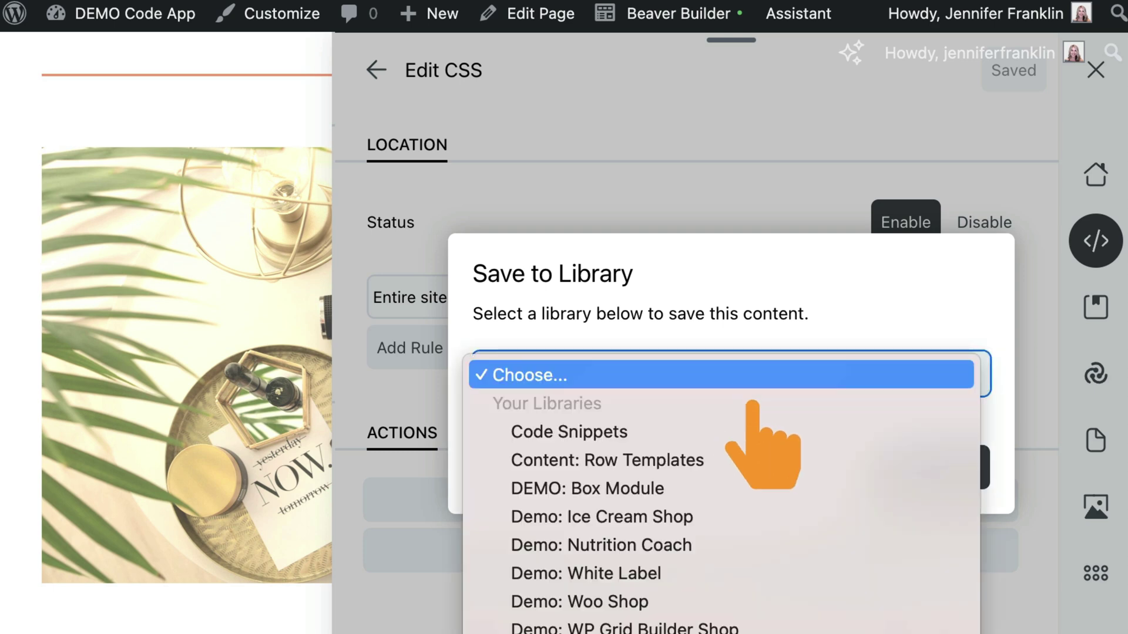
left_click(785, 433)
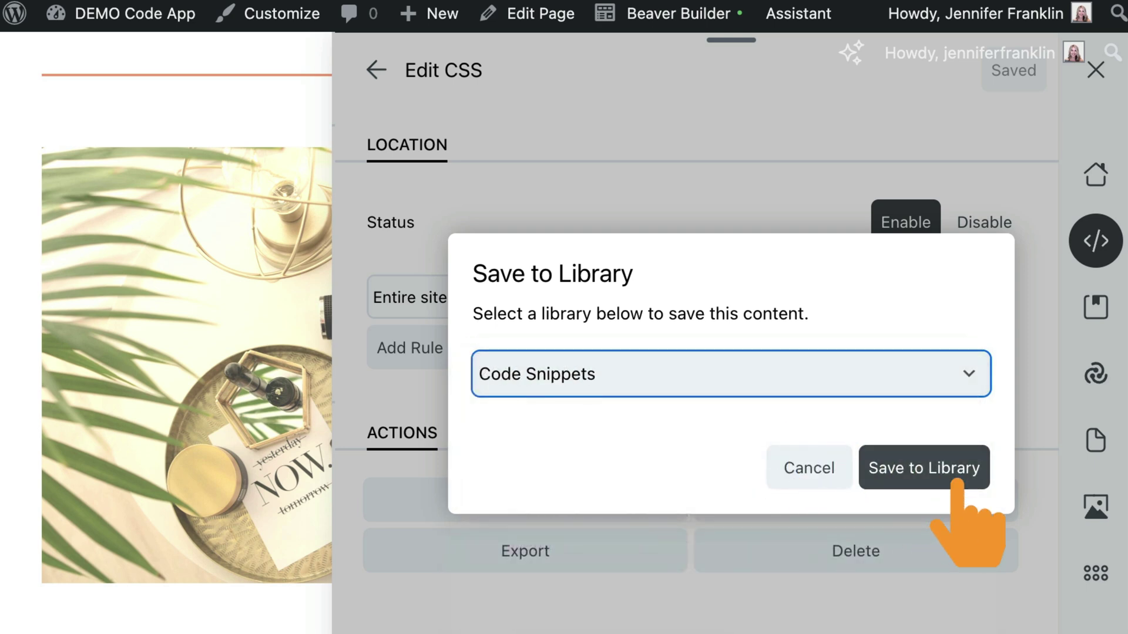
left_click(957, 483)
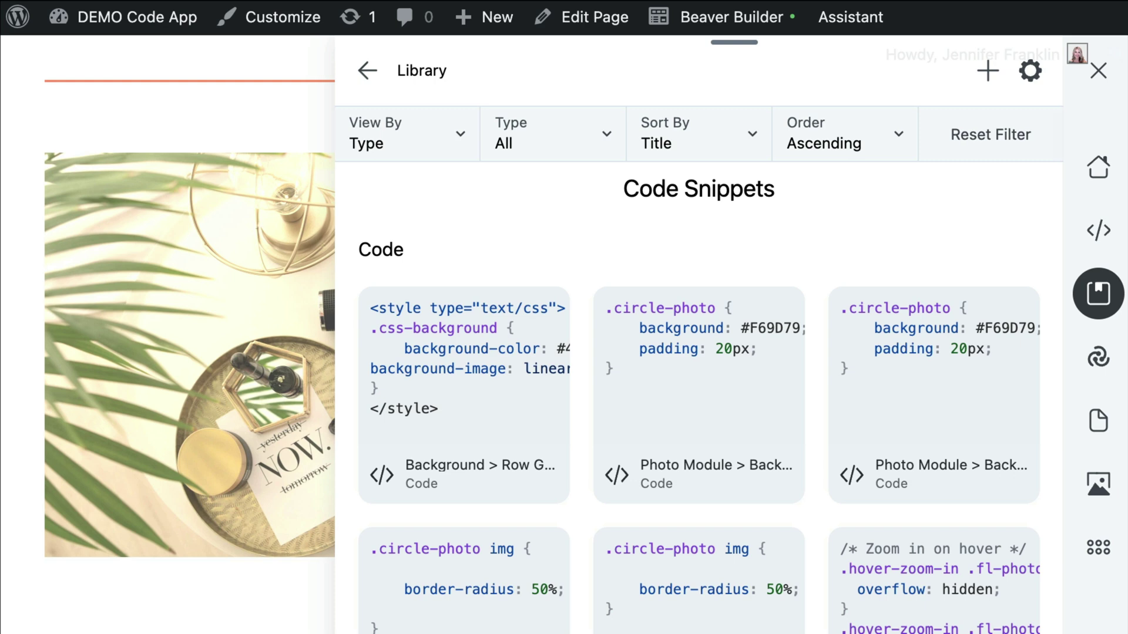
- Import the Background > Row Gradient snippet from the library and set its location to Entire site
left_click(479, 400)
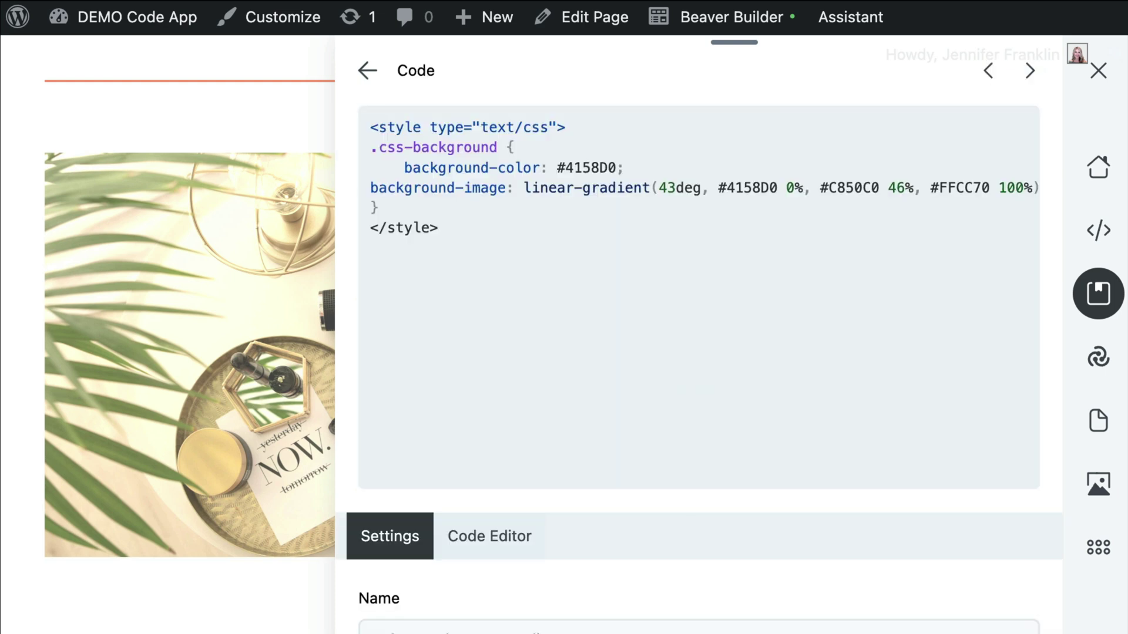
scroll(699, 353, "down", 10)
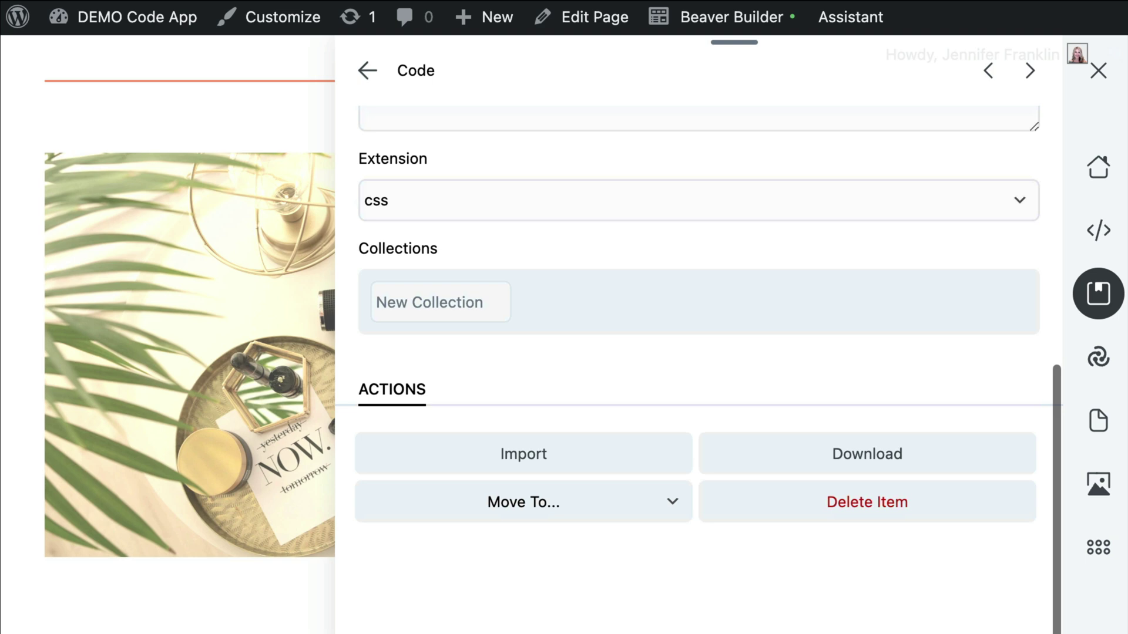
left_click(595, 454)
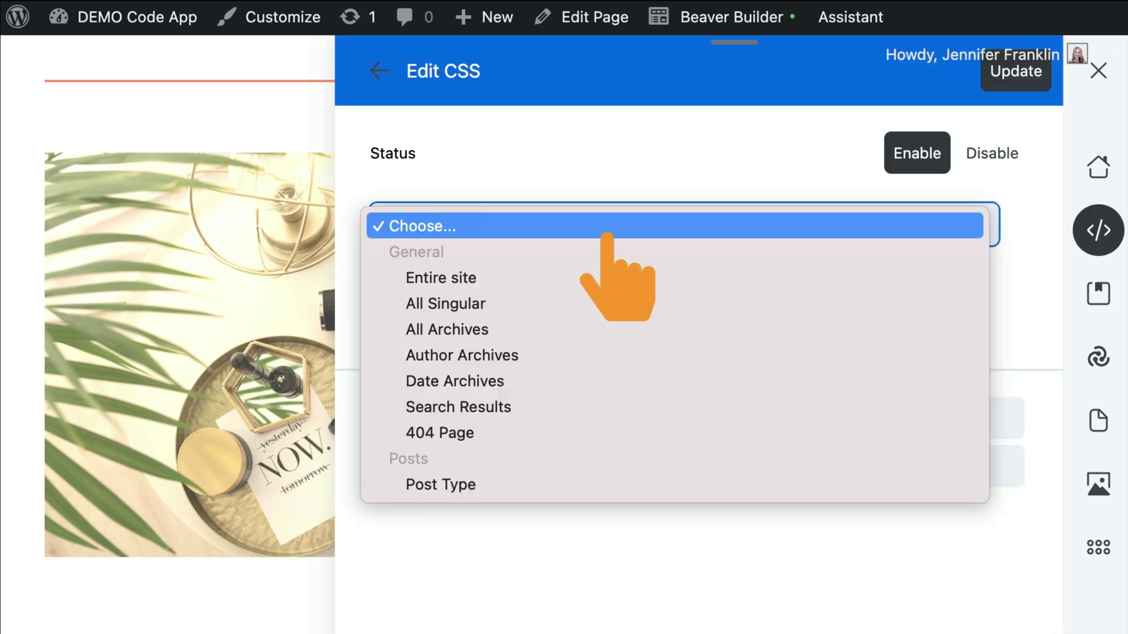
left_click(613, 278)
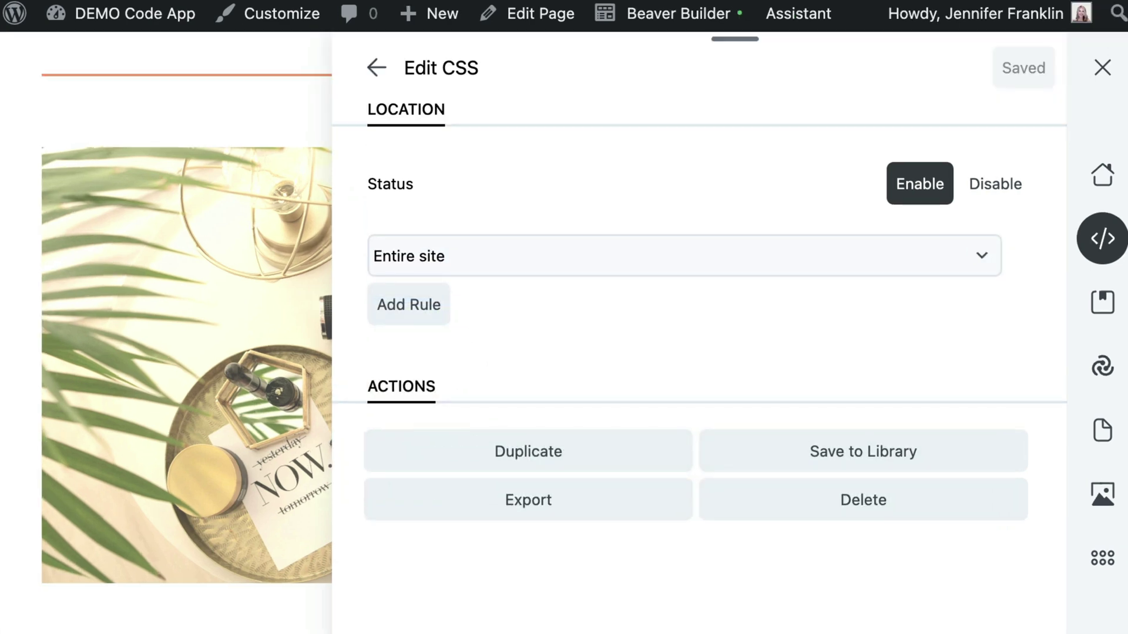
- Export the imported gradient CSS file, then request its permanent deletion
left_click(604, 493)
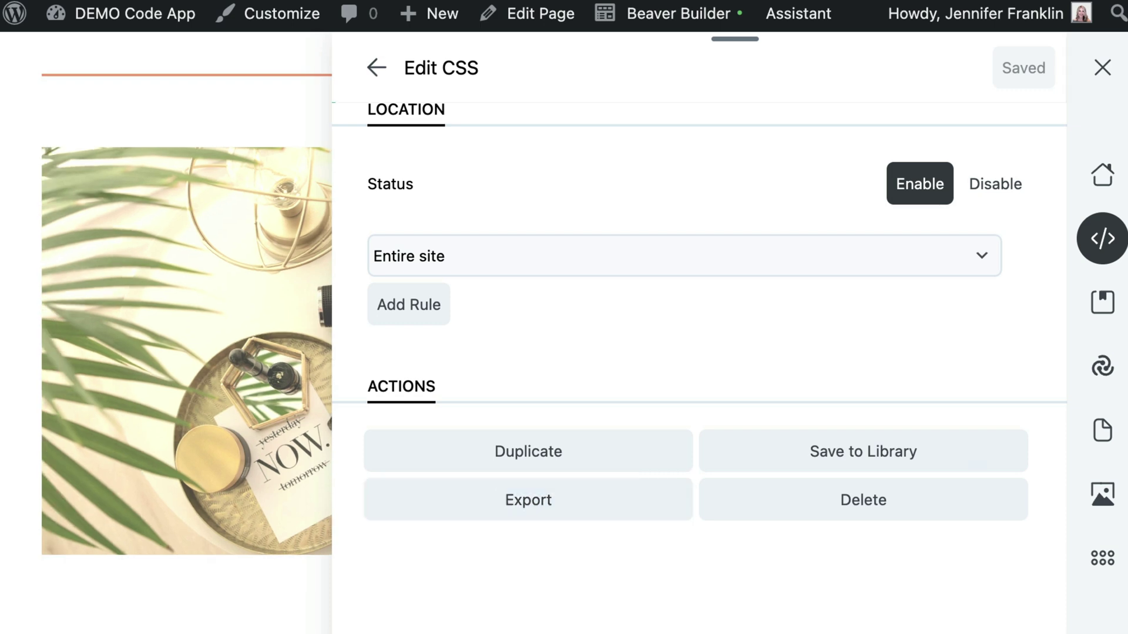
left_click(953, 488)
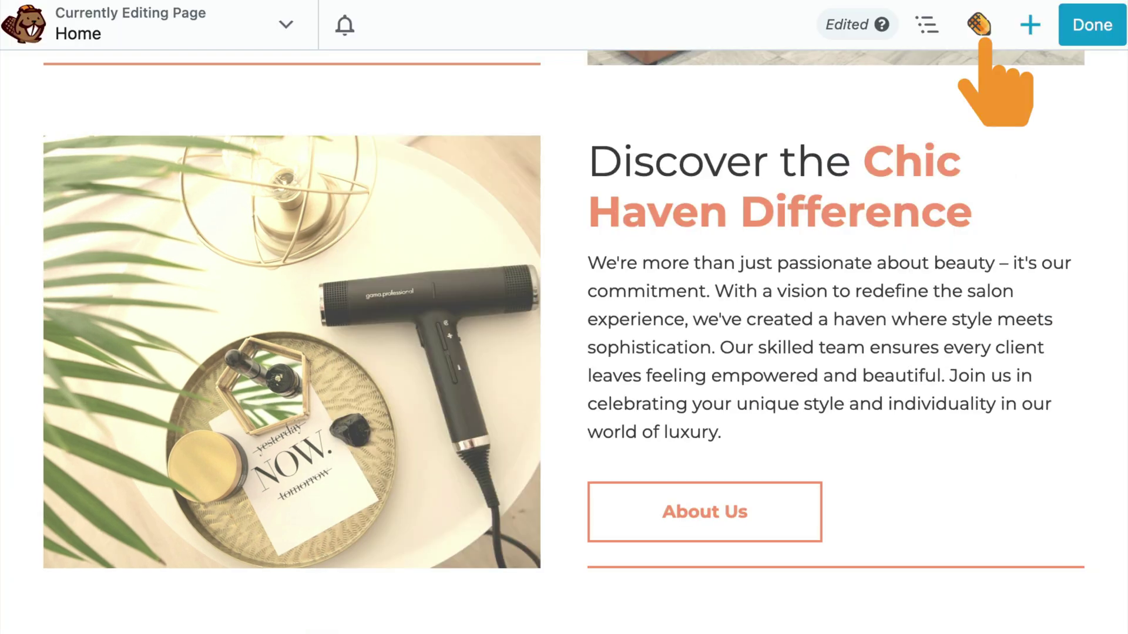
- Open Assistant's Code app and browse the Photo Module CSS files such as Rotate Image and Sepia to Color
left_click(977, 23)
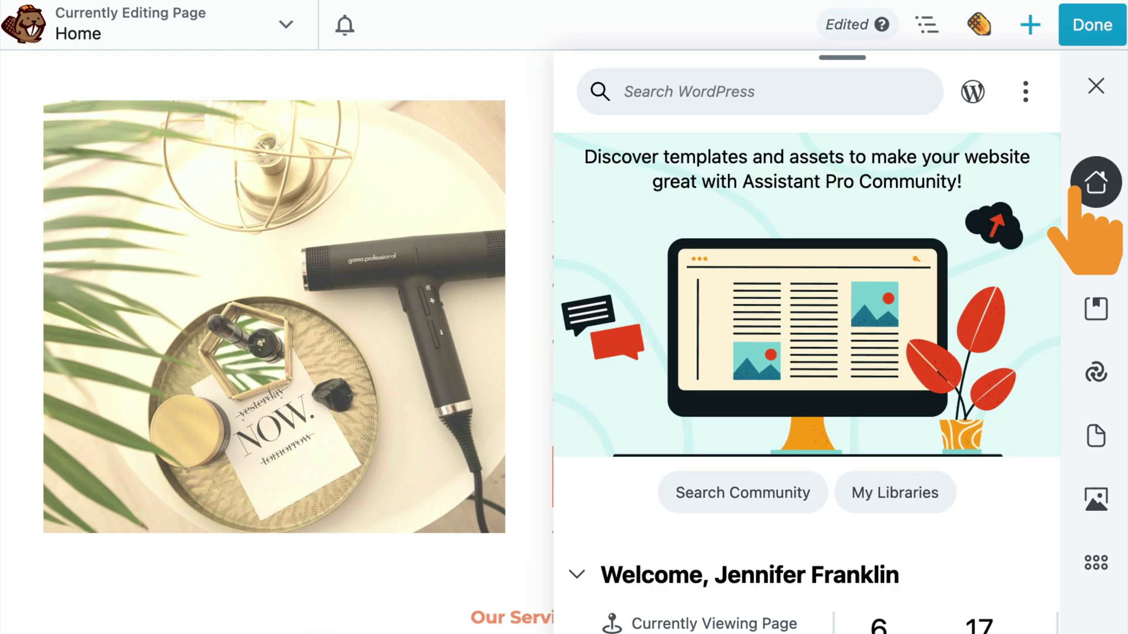
left_click(1096, 246)
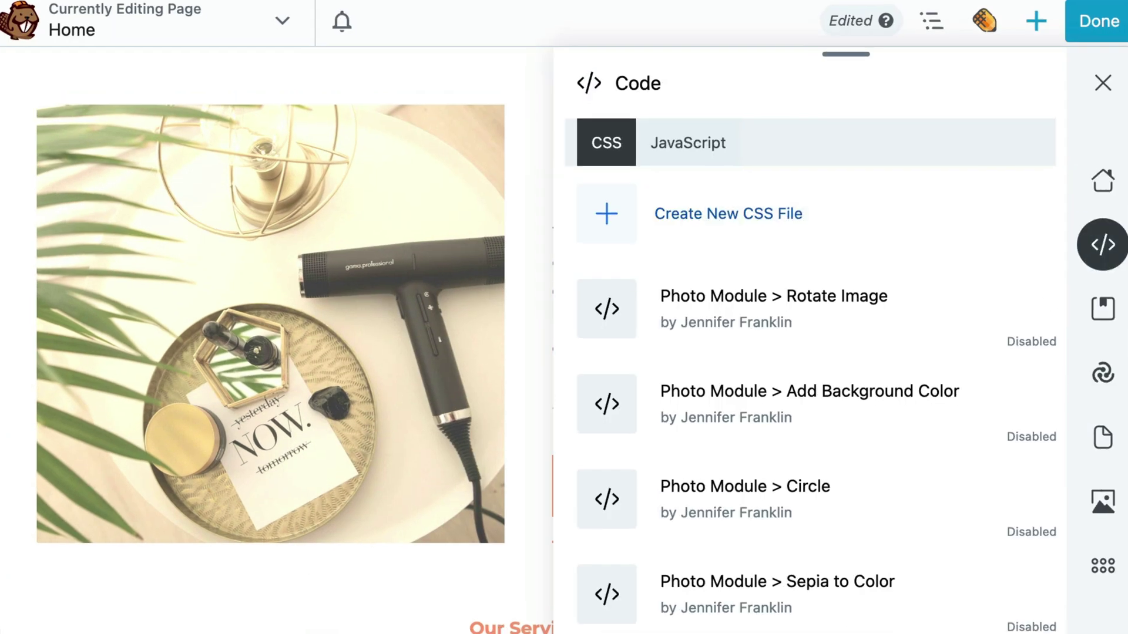
scroll(817, 399, "down", 2)
scroll(817, 399, "down", 5)
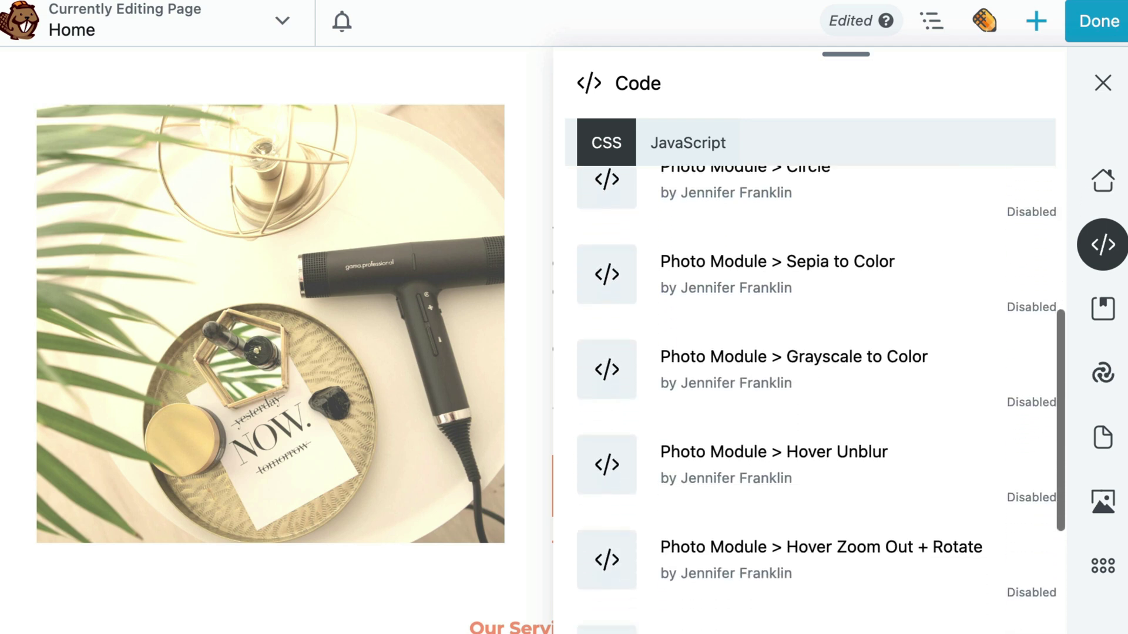
scroll(817, 399, "down", 5)
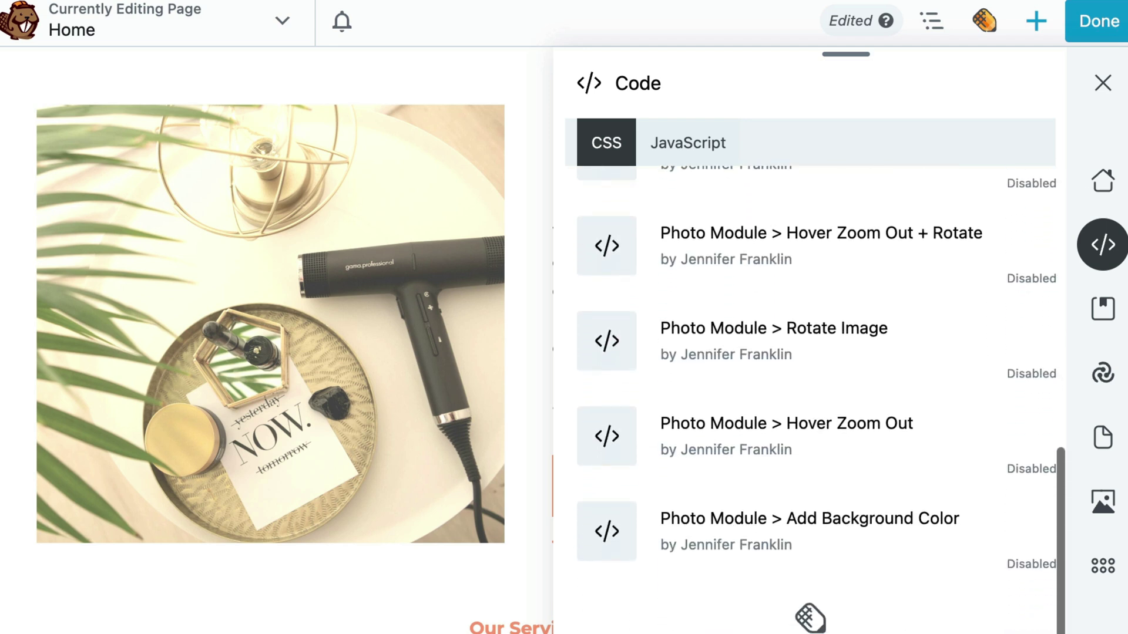
scroll(817, 399, "up", 5)
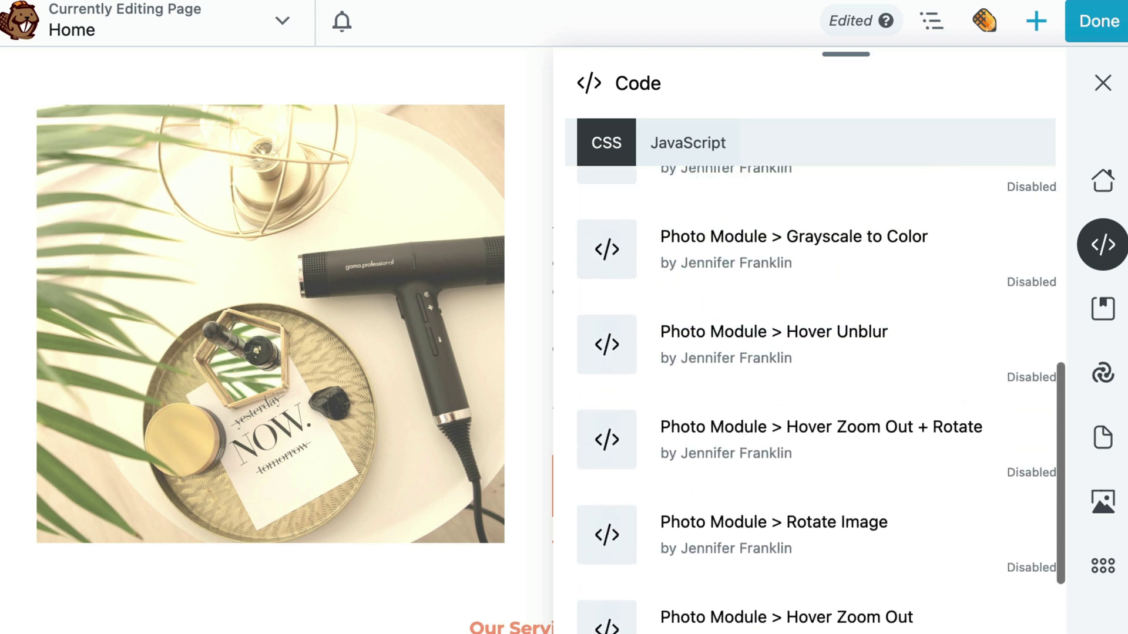
scroll(816, 399, "up", 5)
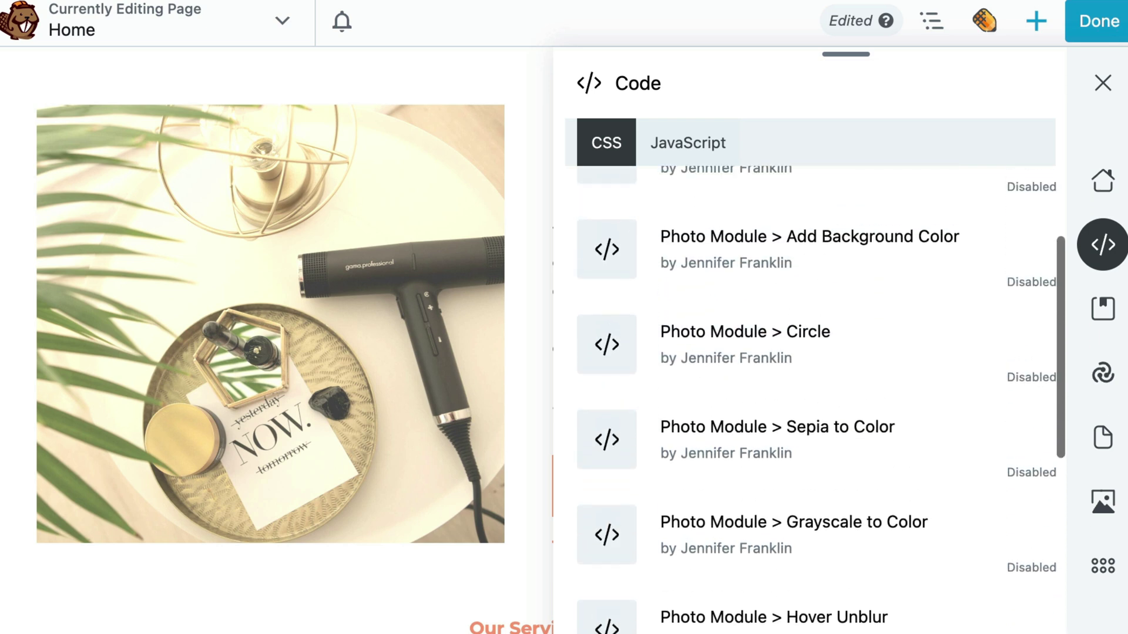
scroll(816, 399, "up", 1)
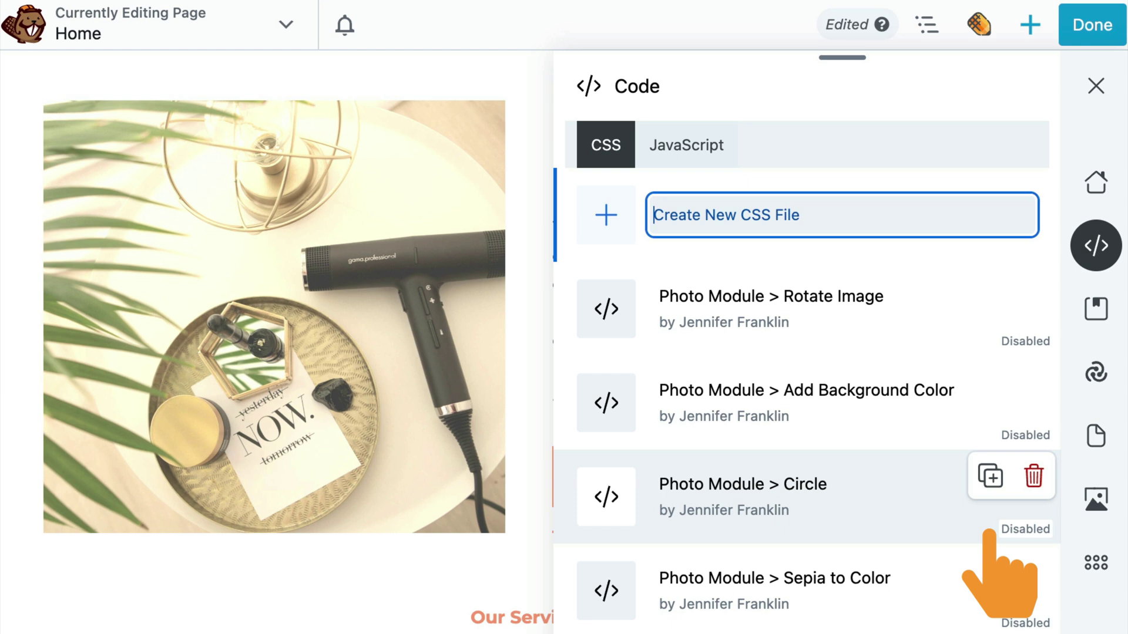
- Switch the Photo Module > Circle CSS file from Disabled to Enabled
left_click(990, 530)
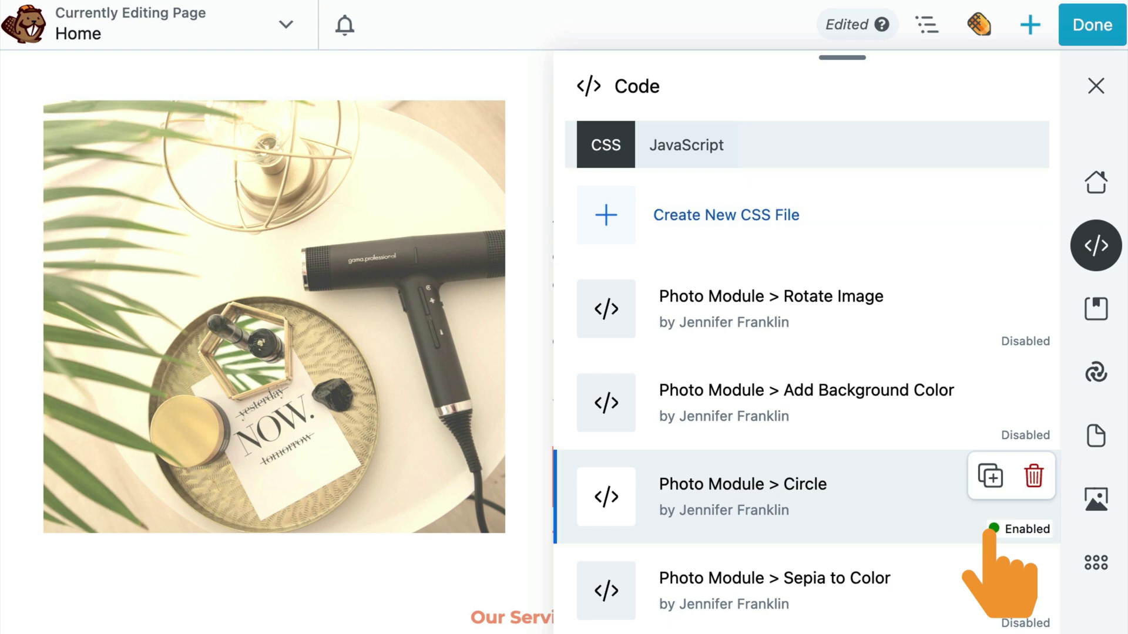